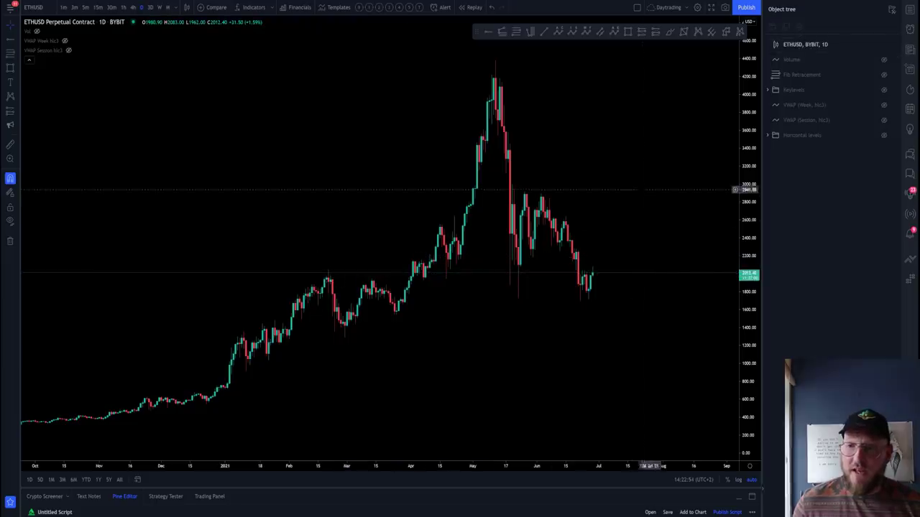
Show the Keylevels drawings on the daily ETHUSD chart and hide them again.
click(883, 90)
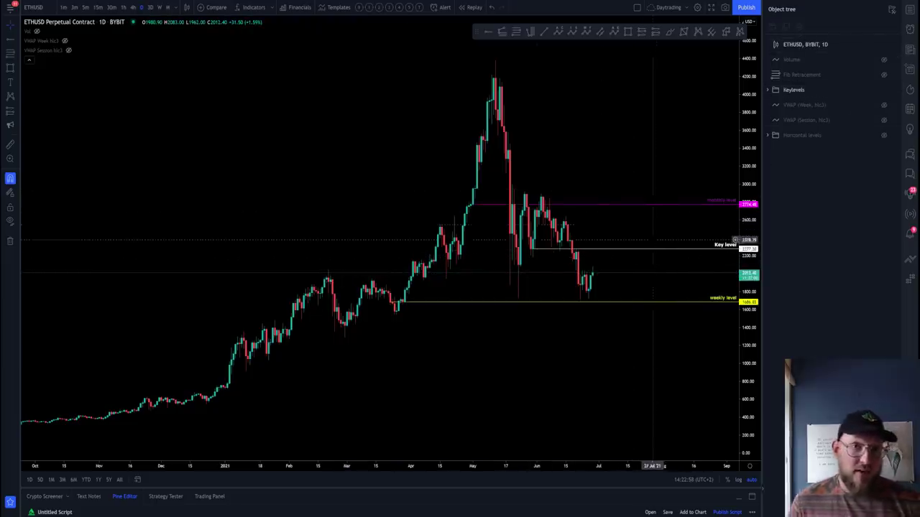
click(883, 90)
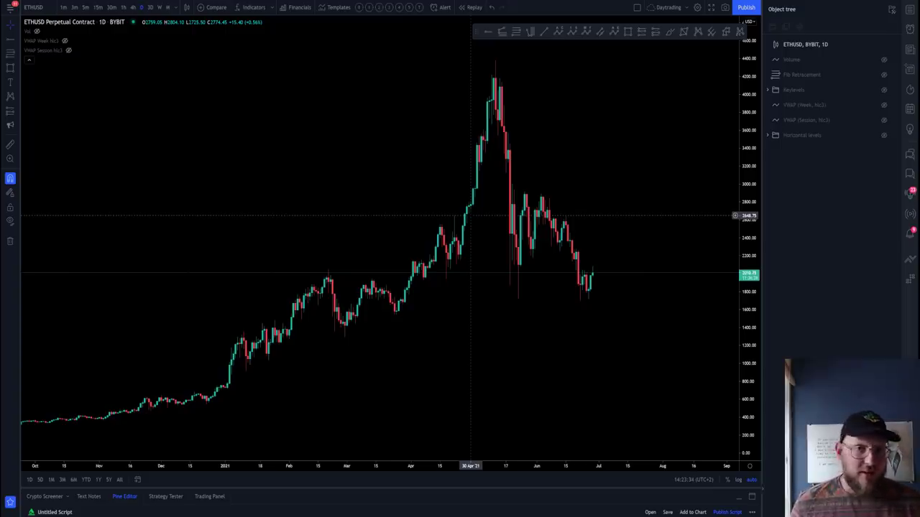
text(2)
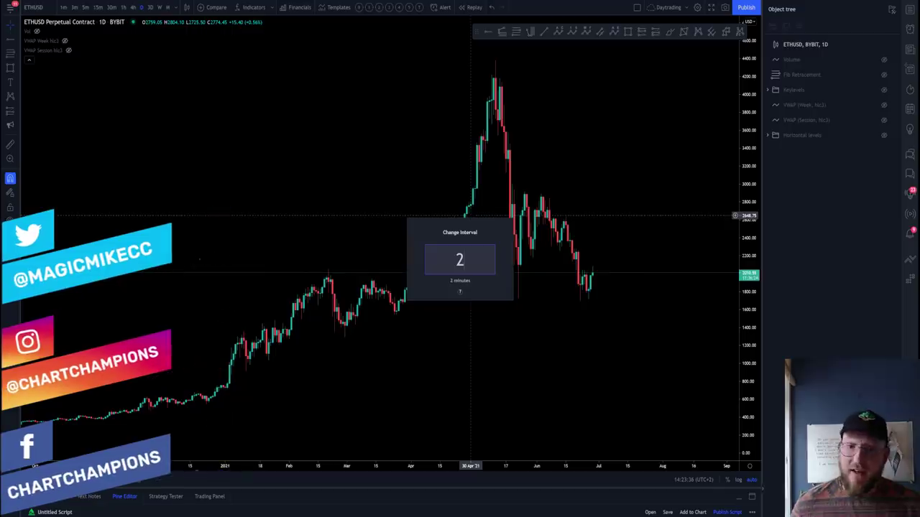
key(Escape)
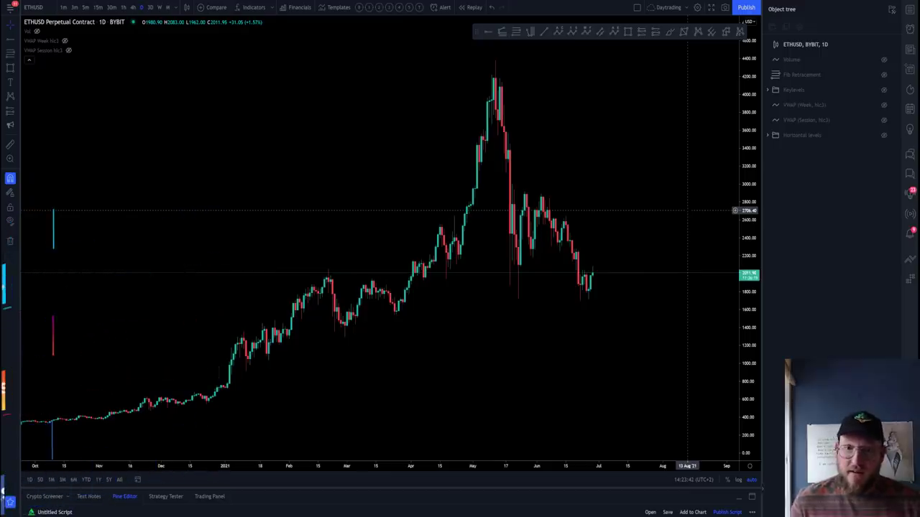
text(3)
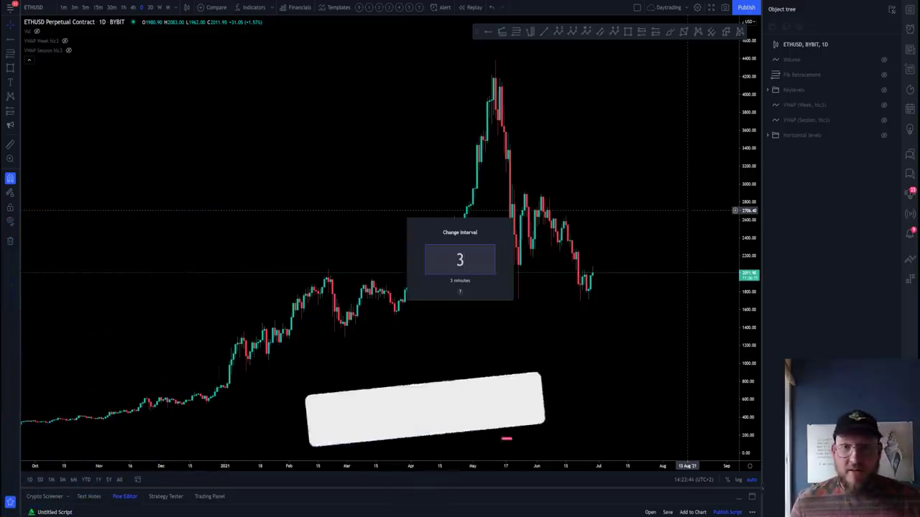
key(Escape)
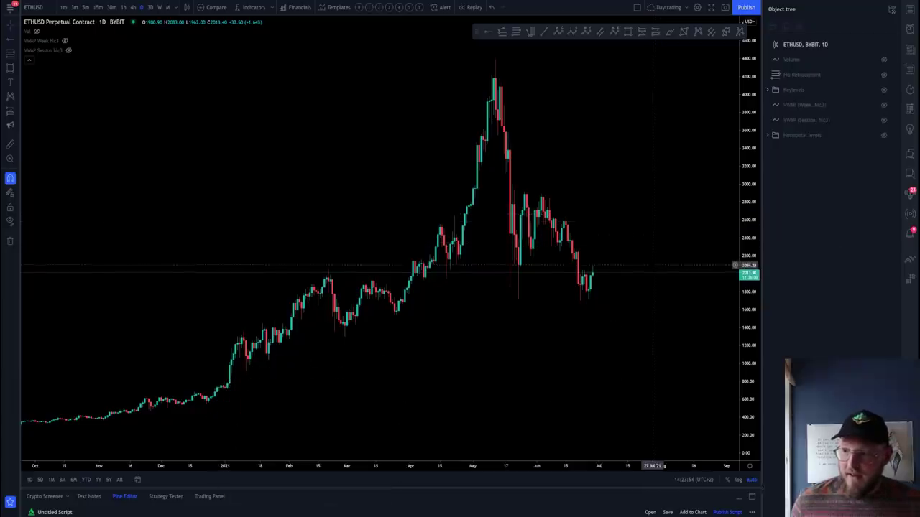
key(2)
key(BackSpace)
key(3)
key(BackSpace)
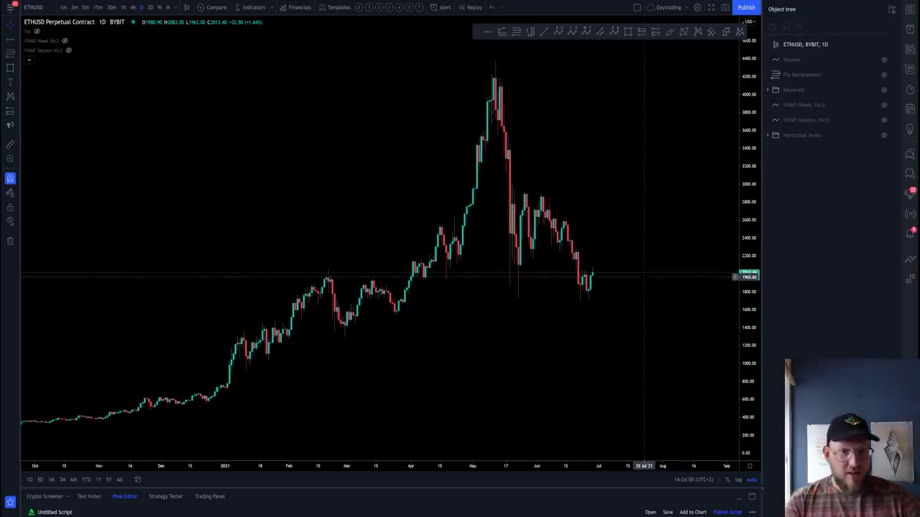
Show the Keylevels group, examine the key, weekly and monthly levels around the recent candles, and hide the group again.
scroll(673, 276, down, 2)
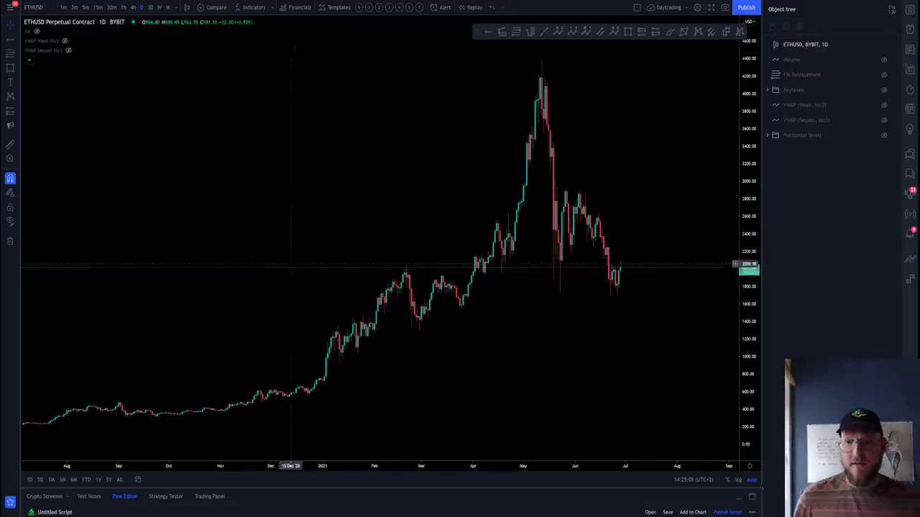
scroll(301, 266, up, 1)
scroll(262, 255, down, 1)
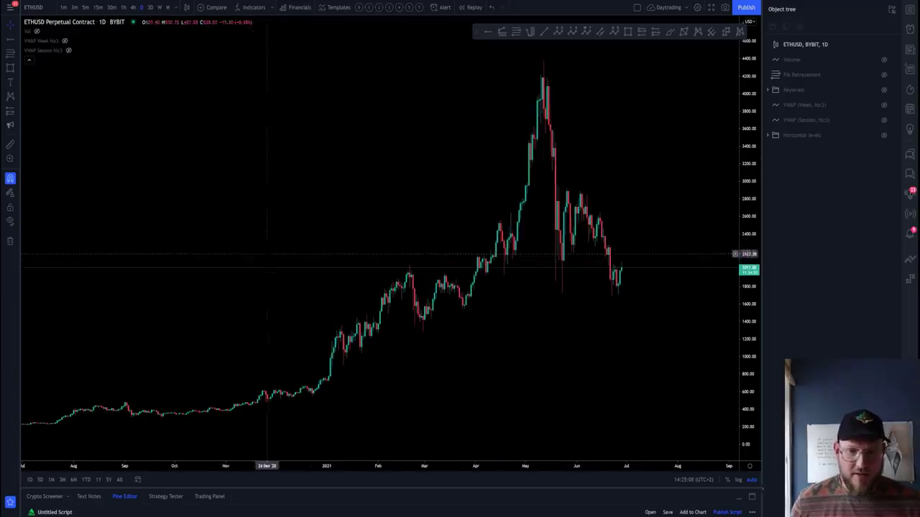
click(883, 89)
scroll(574, 302, up, 3)
drag(747, 335, 626, 143)
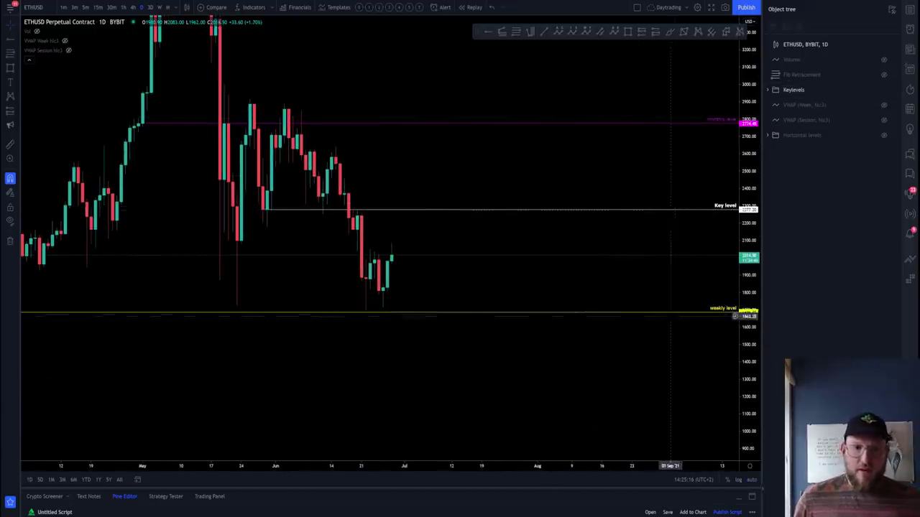
scroll(673, 317, down, 2)
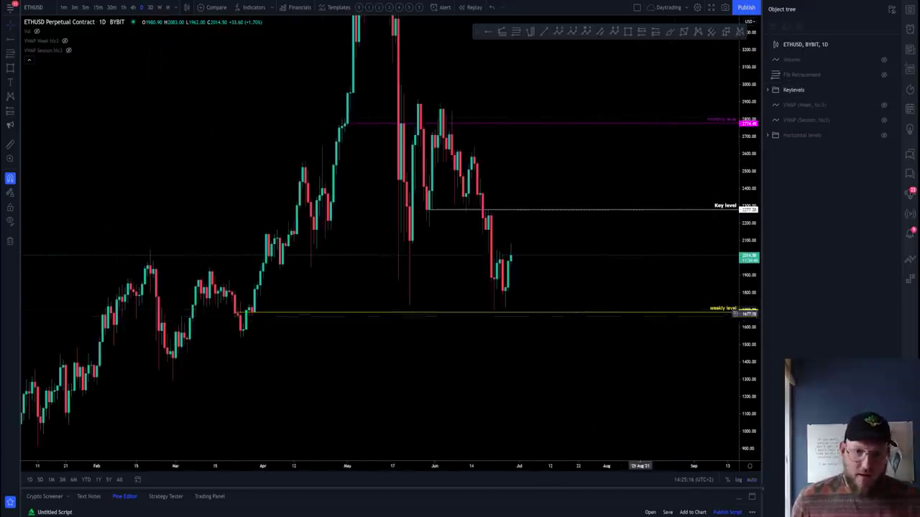
click(884, 90)
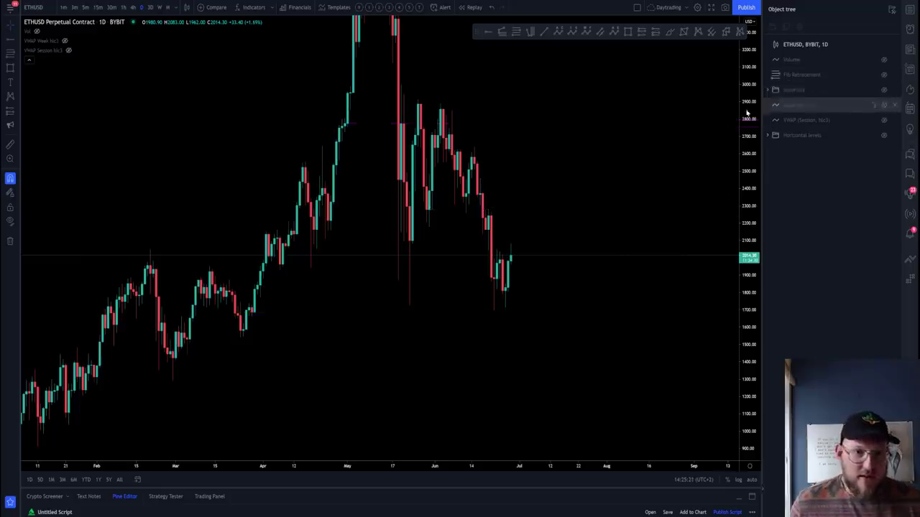
Examine the daily price history from the June 2021 lows back past the May peak to early 2020.
scroll(521, 156, up, 2)
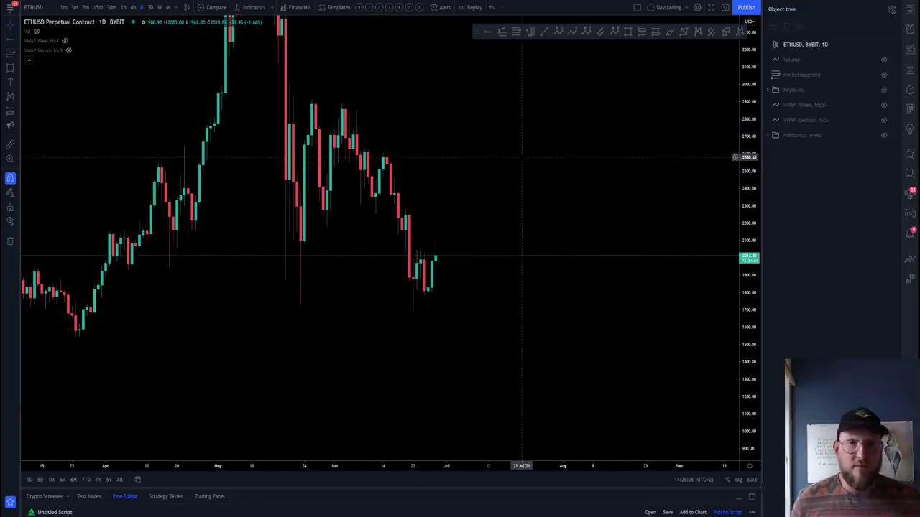
scroll(521, 156, down, 2)
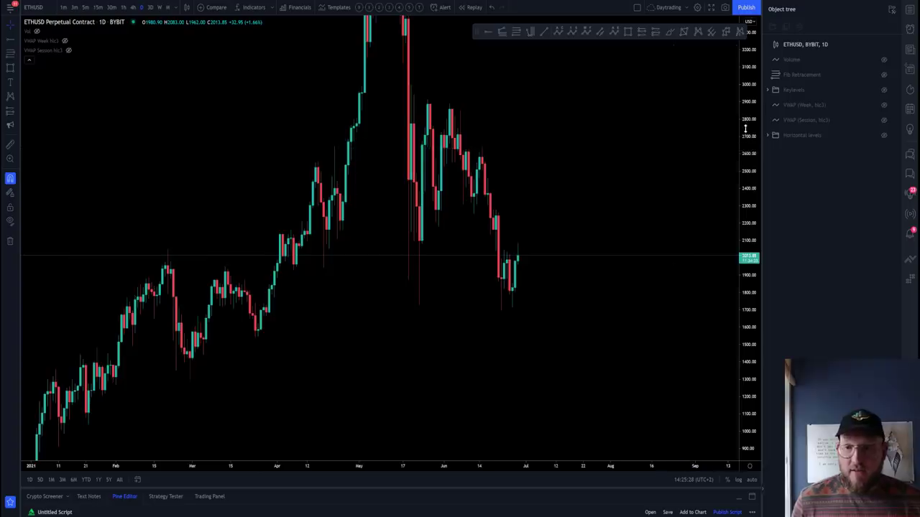
scroll(600, 295, down, 3)
drag(602, 307, 561, 311)
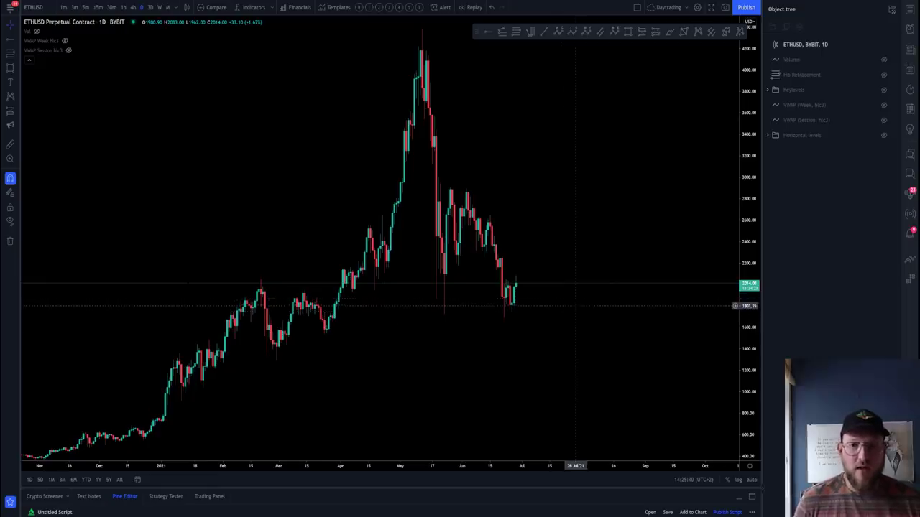
scroll(584, 298, down, 2)
drag(581, 299, 566, 228)
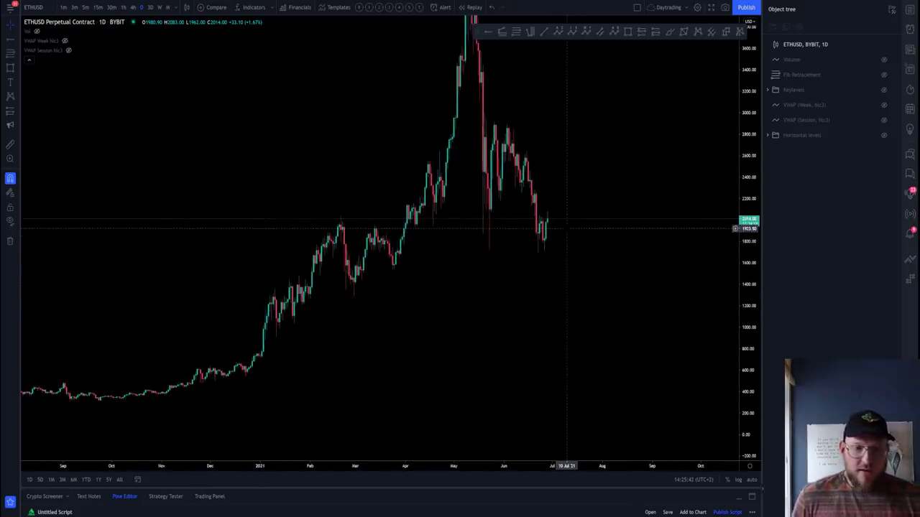
drag(429, 293, 481, 283)
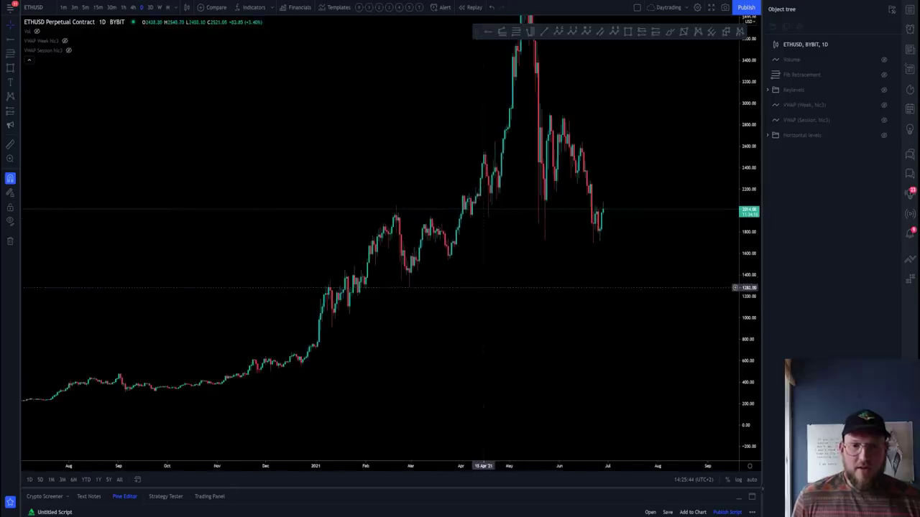
scroll(560, 273, down, 3)
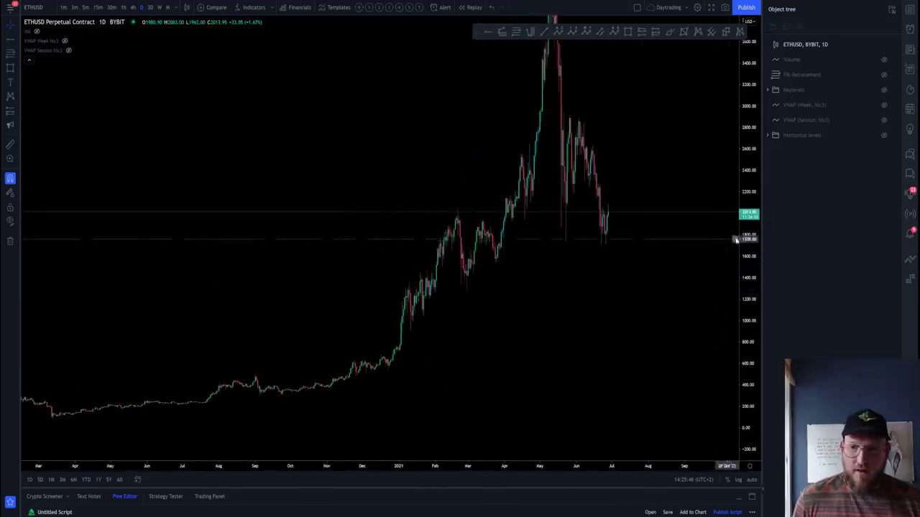
Switch the chart's price scale to logarithmic and frame the price action from November 2020 onwards.
drag(747, 245, 742, 359)
scroll(561, 273, down, 2)
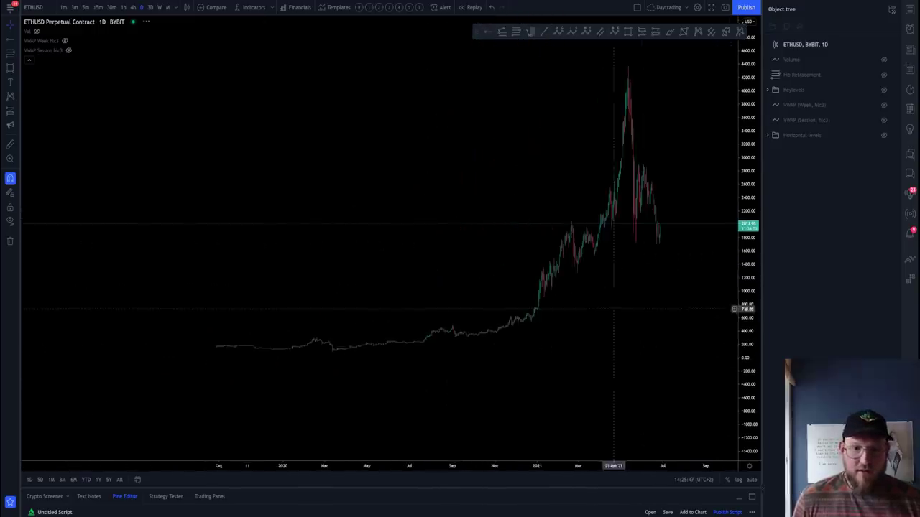
click(738, 480)
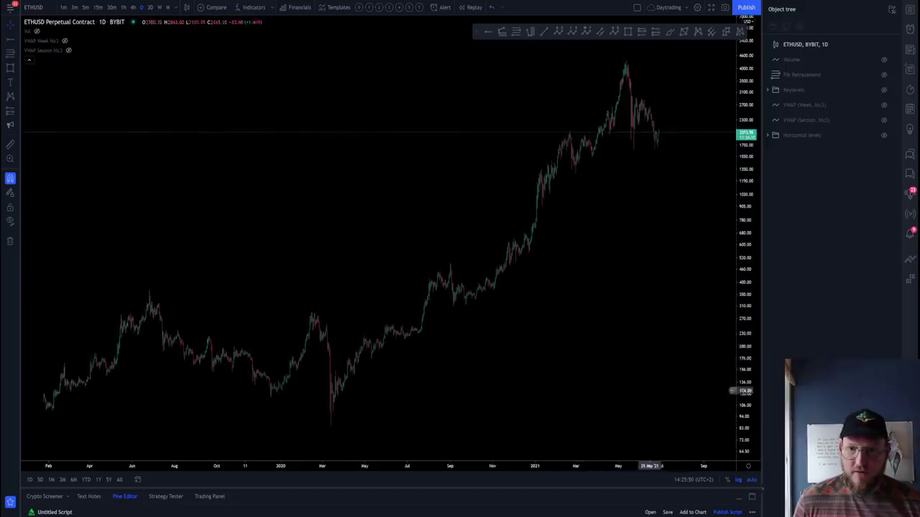
scroll(622, 329, up, 1)
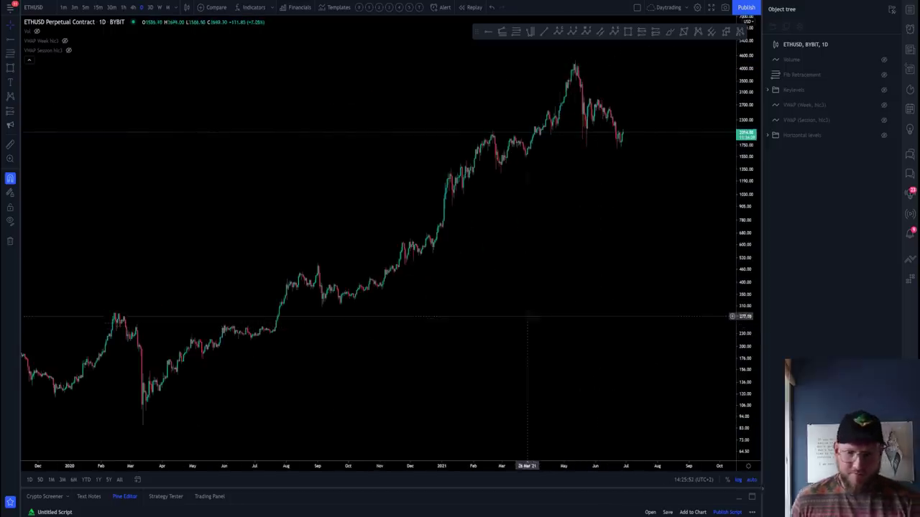
scroll(503, 313, up, 2)
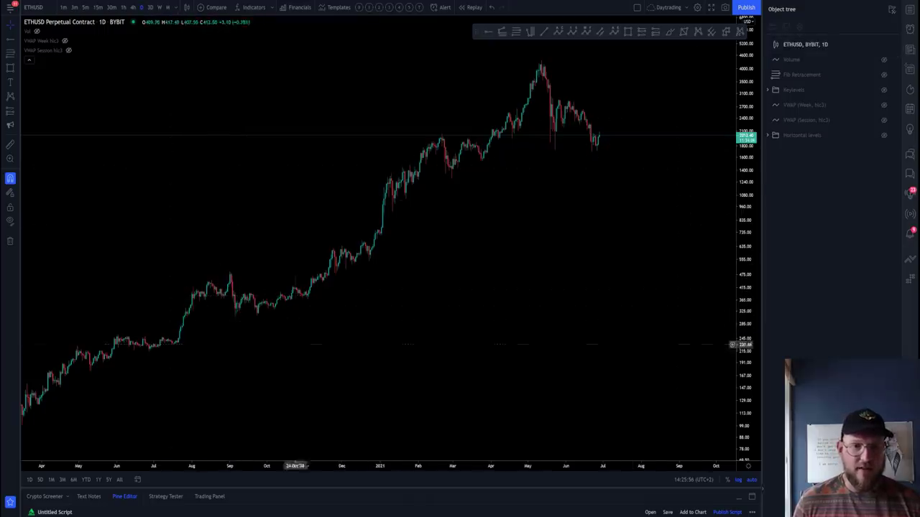
scroll(392, 249, up, 3)
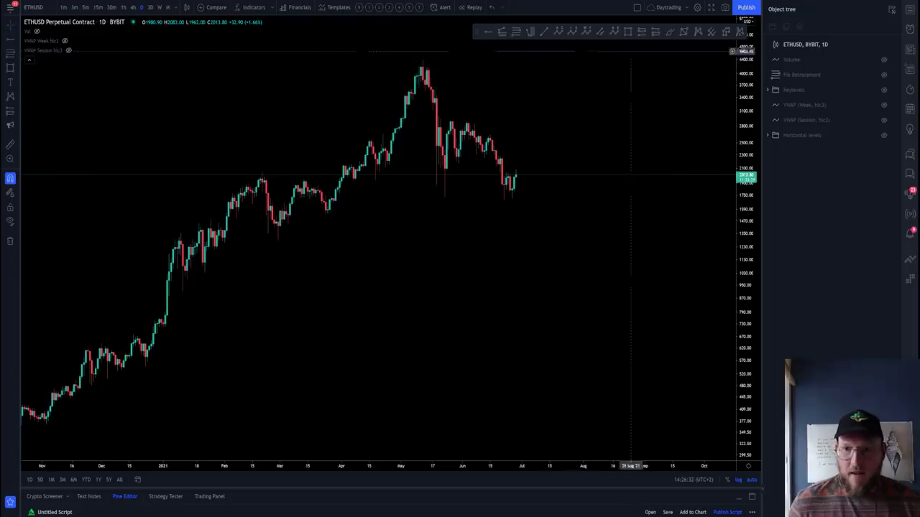
With magnet mode turned off, draw a rectangle from 8 January to 2 April 2021 between about 905 and 2085, and delete it.
click(627, 31)
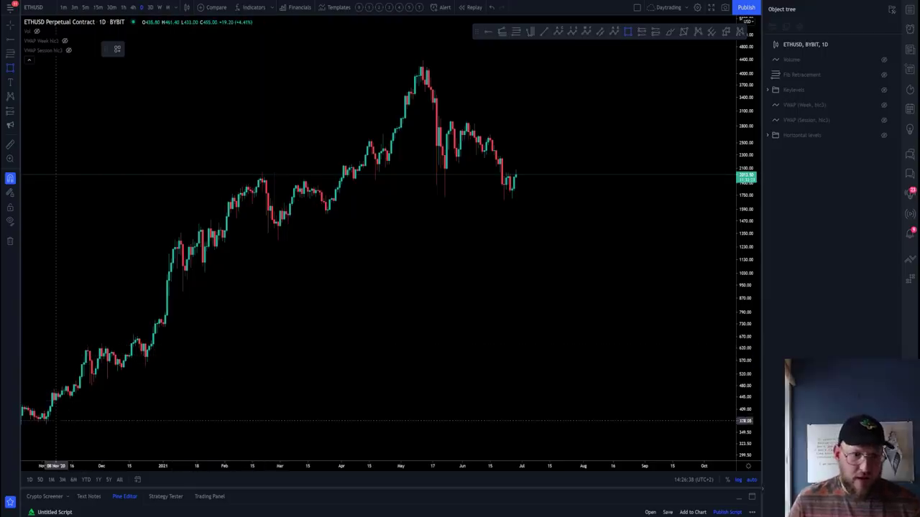
click(10, 180)
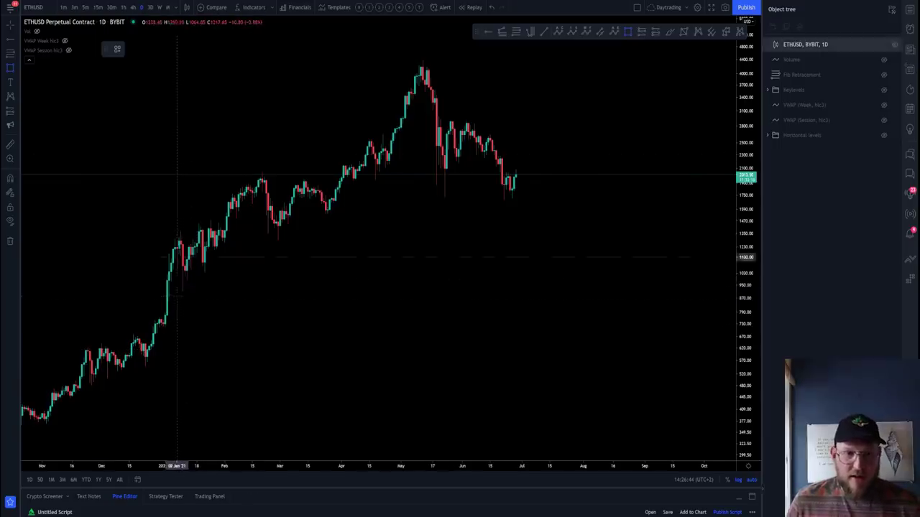
mouse_move(180, 295)
mouse_down()
mouse_move(571, 202)
mouse_move(325, 169)
mouse_move(346, 170)
mouse_up()
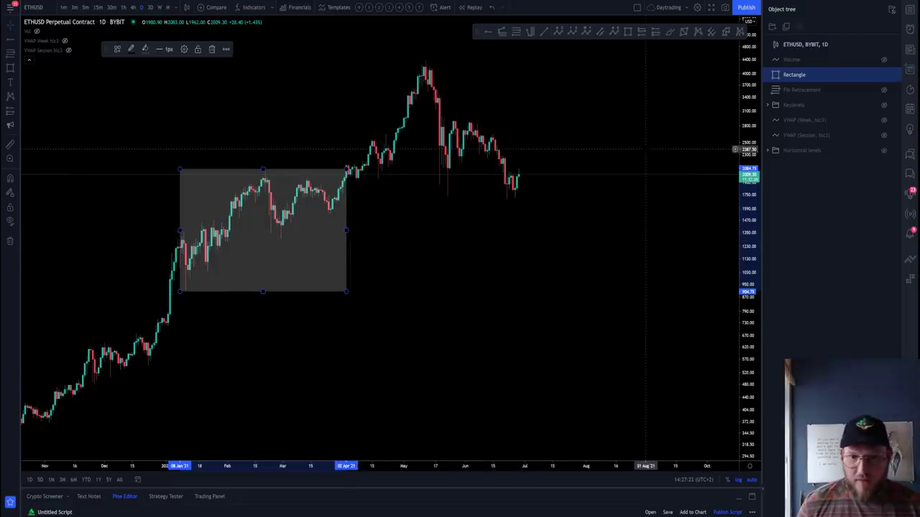
key(Delete)
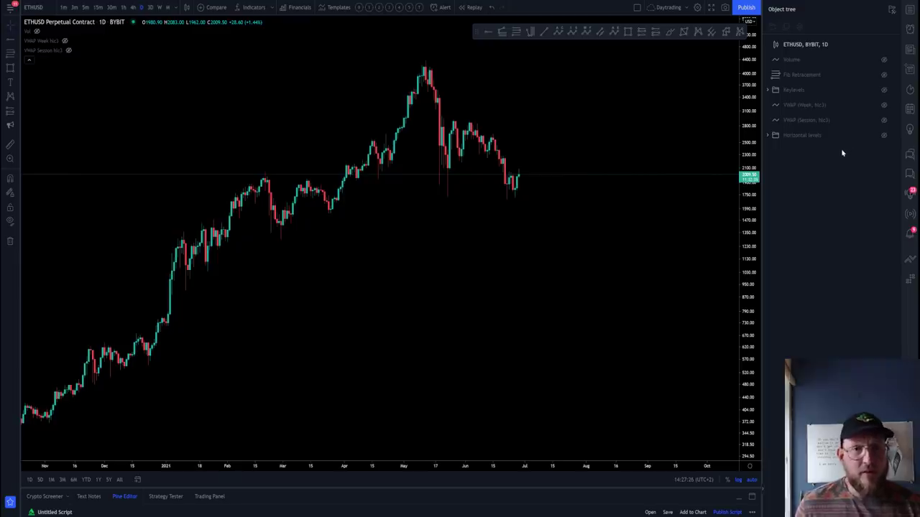
Show and expand the Horizontal levels group, and hide its weekly level ray that starts at the late-February 2021 low.
click(884, 137)
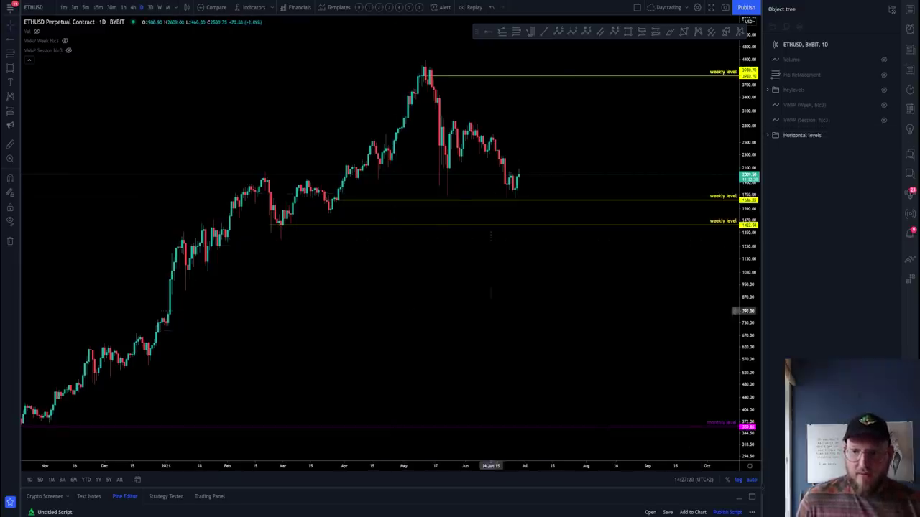
click(767, 134)
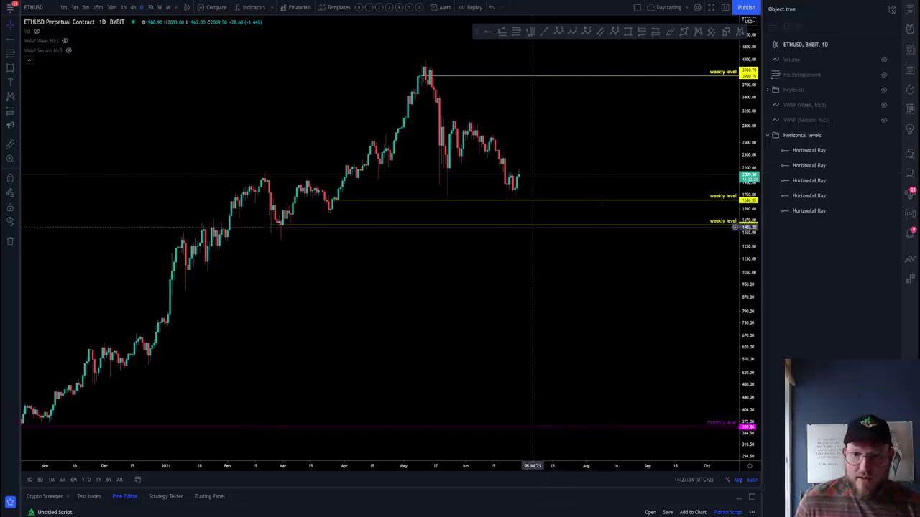
click(532, 225)
click(240, 48)
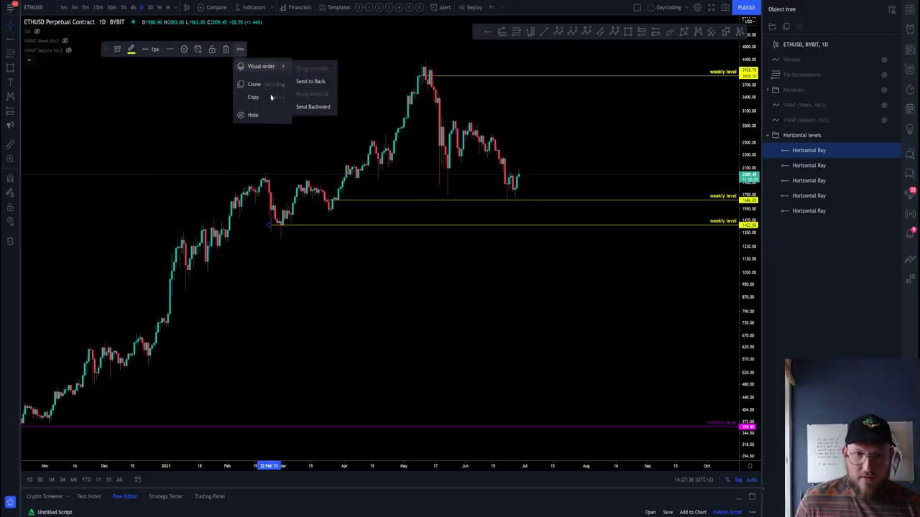
click(253, 115)
Hide the monthly level ray and one of the two overlapping weekly level rays near the May 2021 high.
click(528, 425)
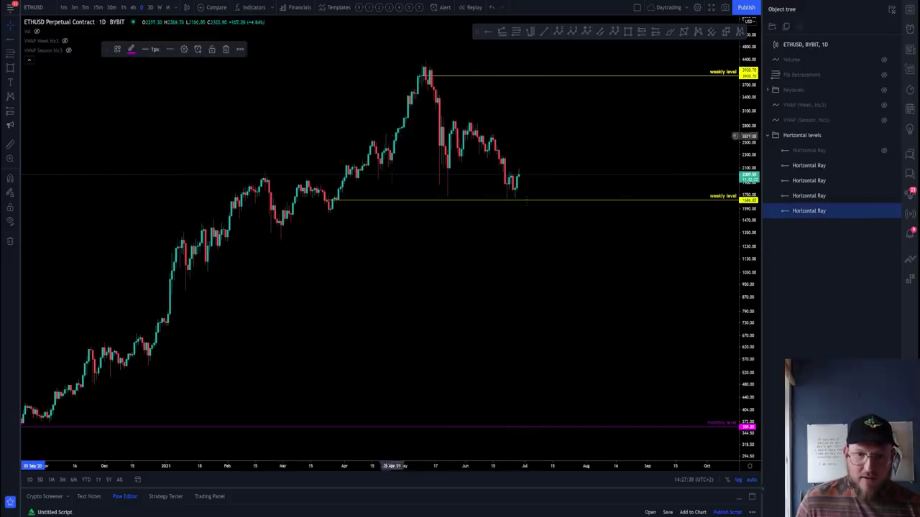
click(240, 49)
click(267, 114)
drag(526, 318, 475, 317)
click(489, 78)
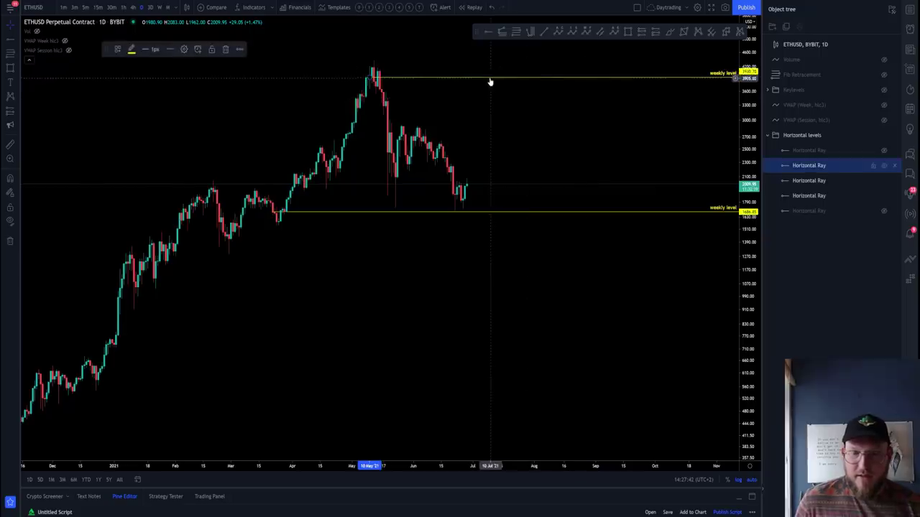
click(240, 49)
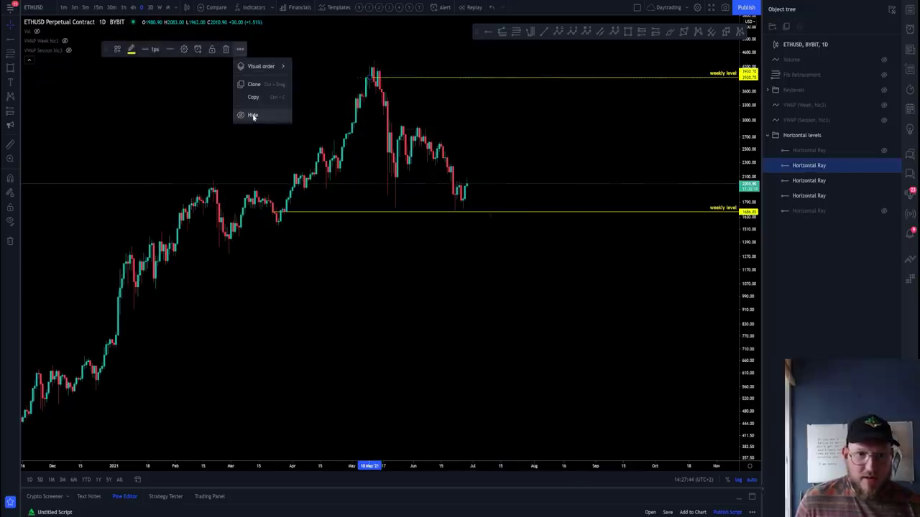
click(253, 116)
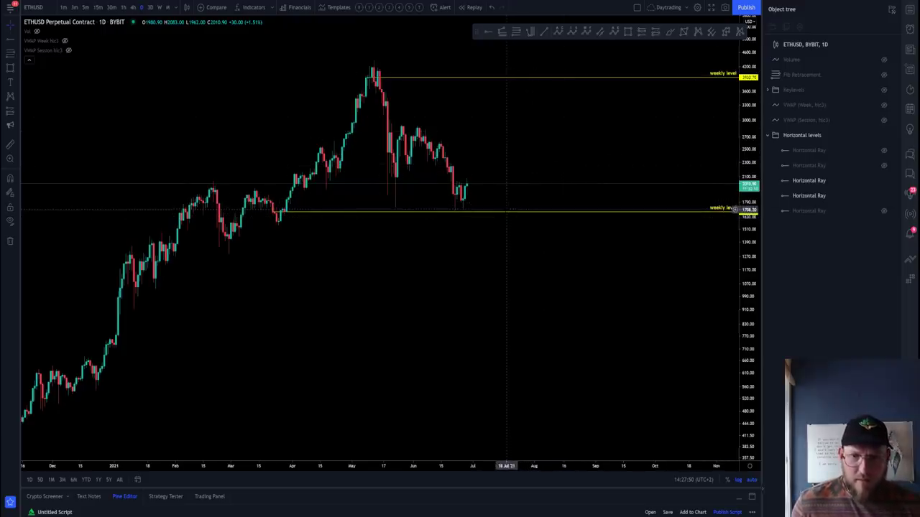
drag(505, 211, 596, 76)
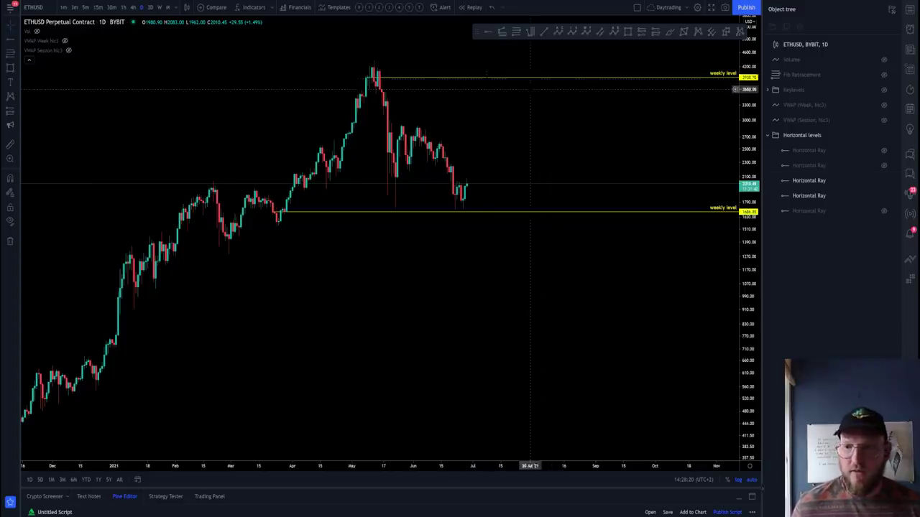
Hide the visible weekly level ray near the May 2021 high and show the overlapping duplicate ray in its place.
click(469, 78)
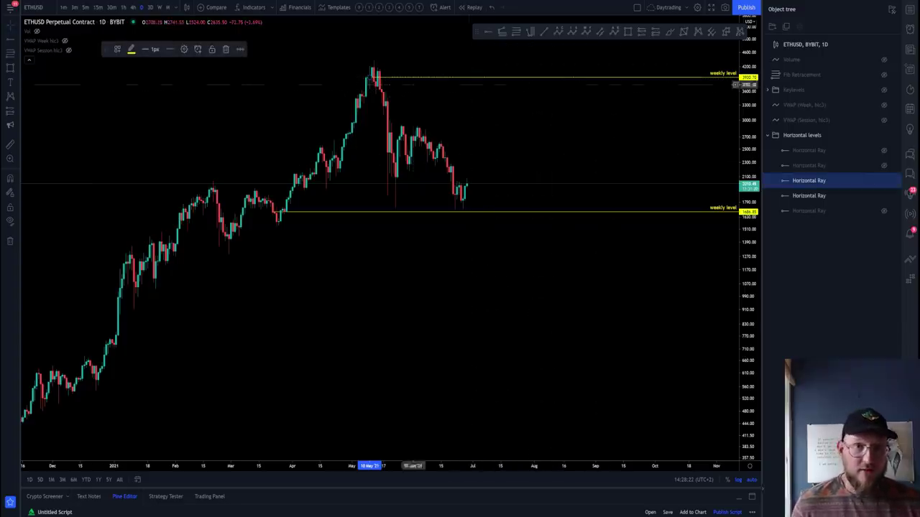
click(240, 49)
mouse_move(269, 66)
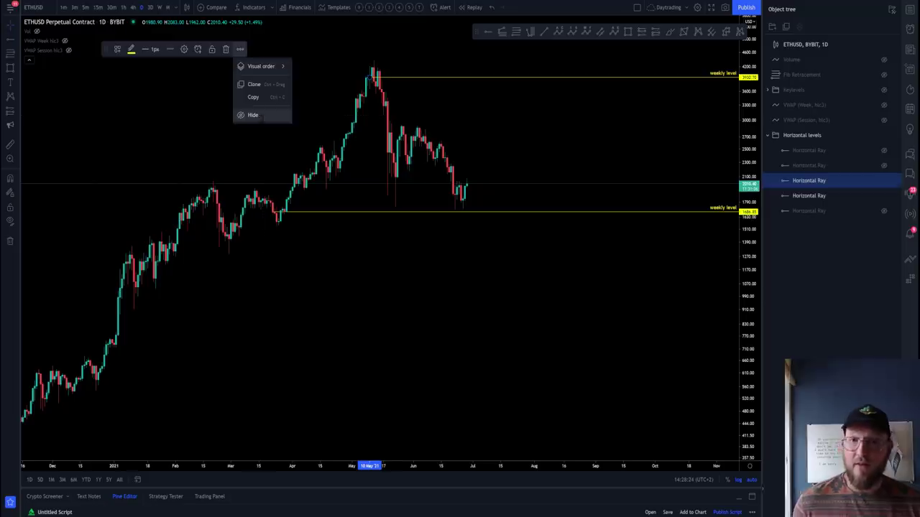
click(259, 115)
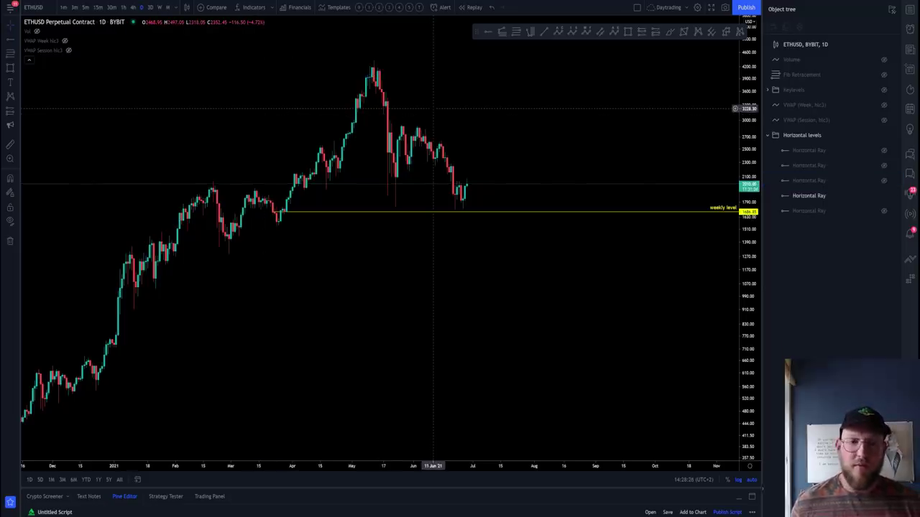
click(884, 181)
click(884, 182)
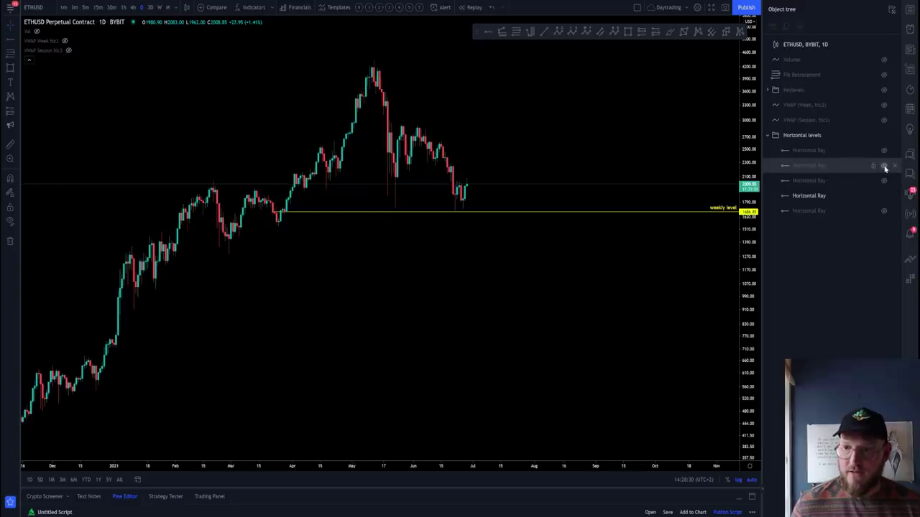
click(885, 166)
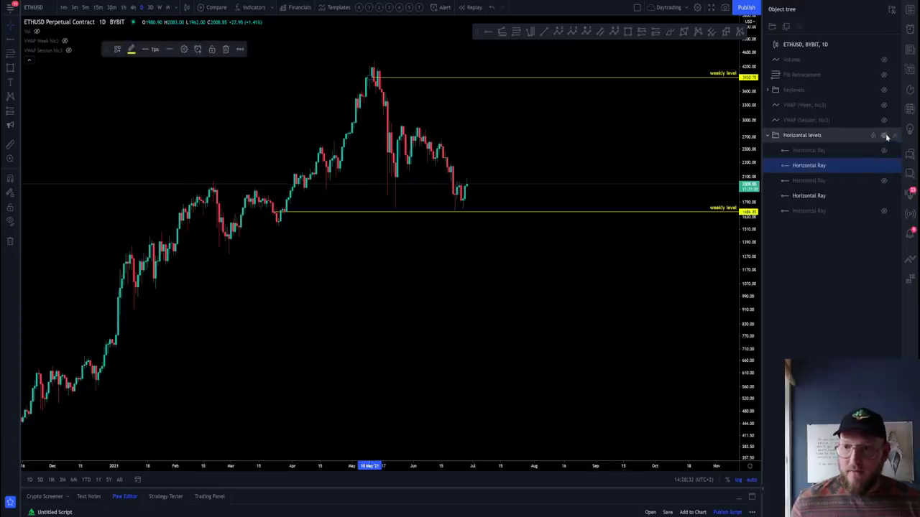
Hide the whole Horizontal levels group and show the Keylevels group on the chart.
click(884, 136)
click(883, 90)
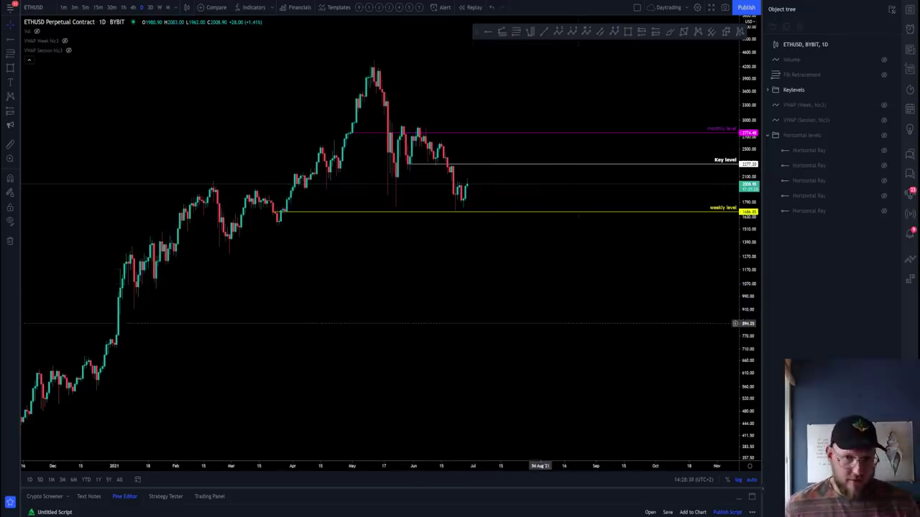
Examine the daily price action since December 2020 against the monthly level, key level and weekly level.
drag(498, 314, 519, 313)
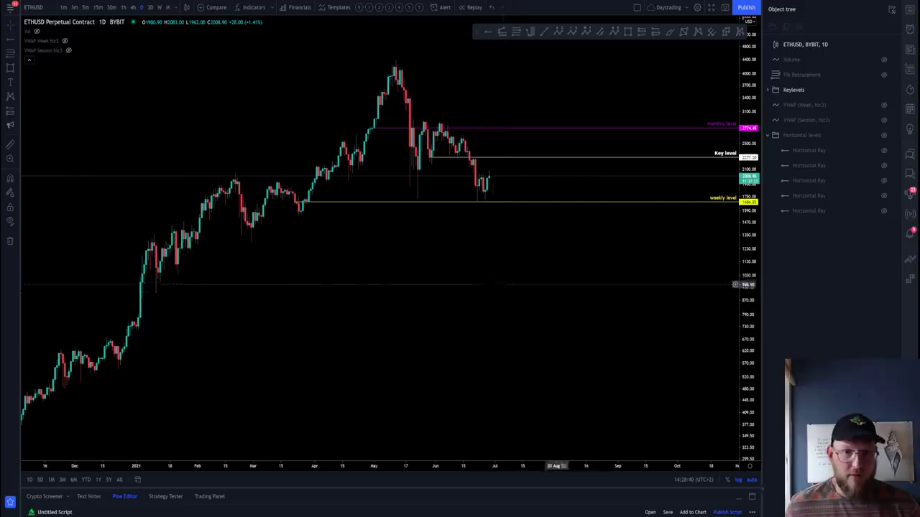
drag(730, 282, 729, 267)
key(alt+r)
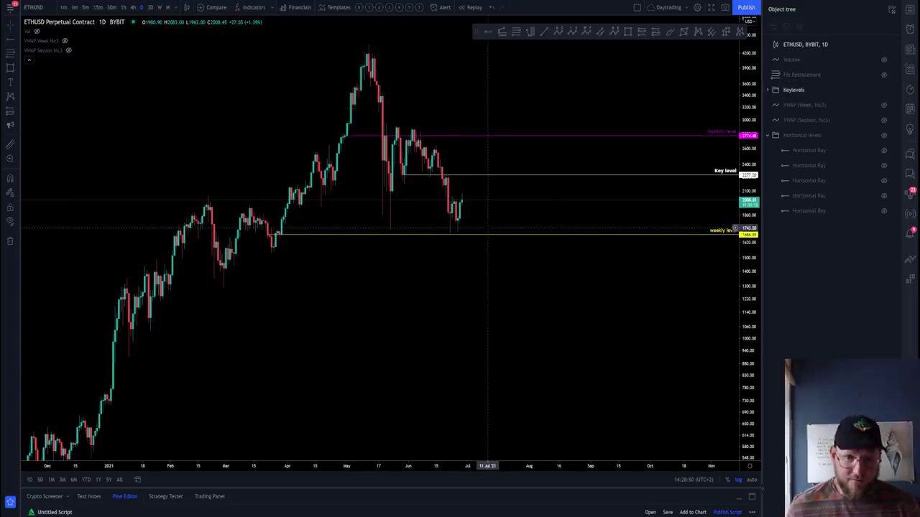
drag(443, 265, 465, 265)
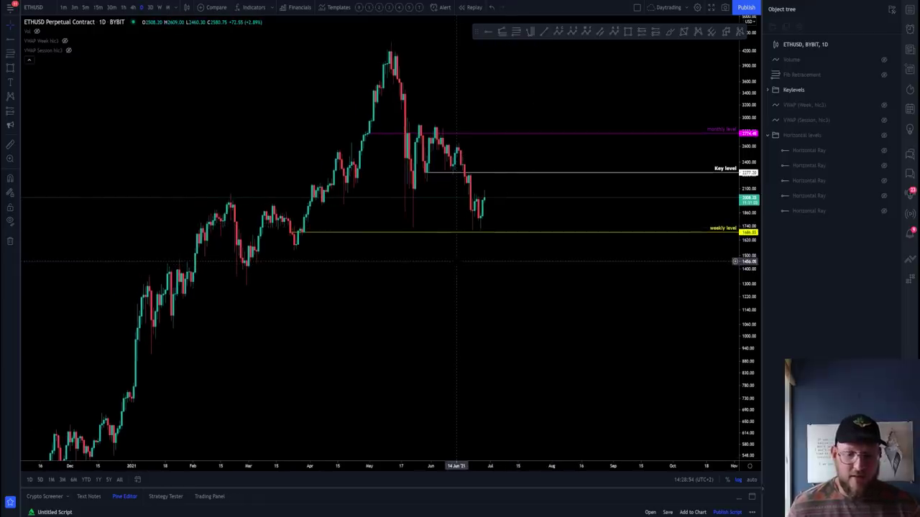
key(alt+r)
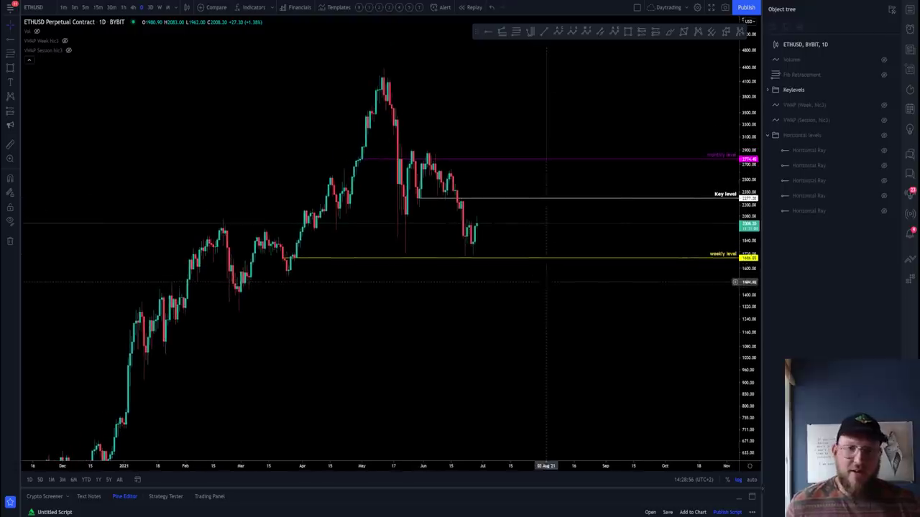
drag(570, 301, 585, 290)
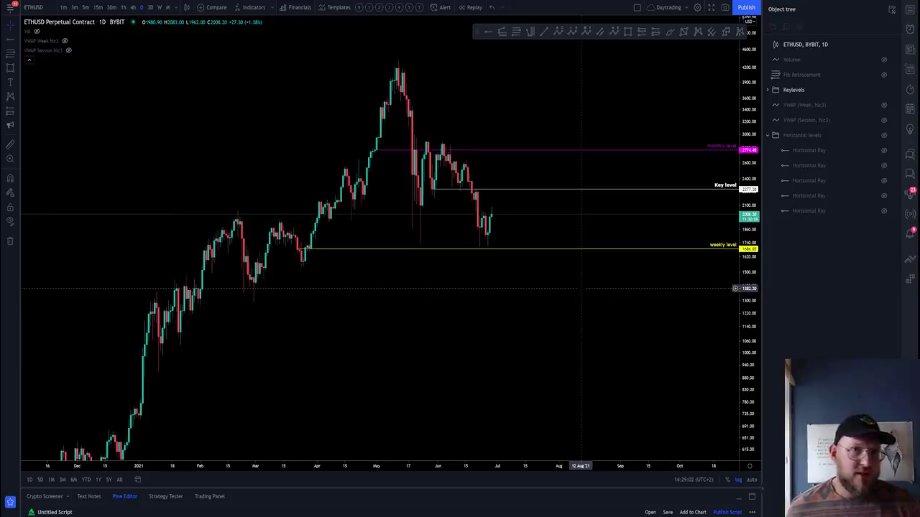
drag(580, 289, 538, 275)
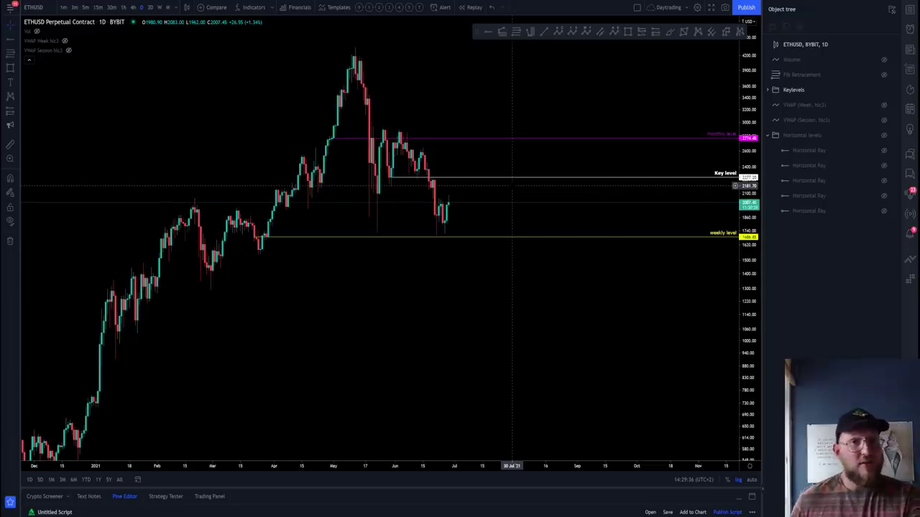
drag(489, 304, 470, 253)
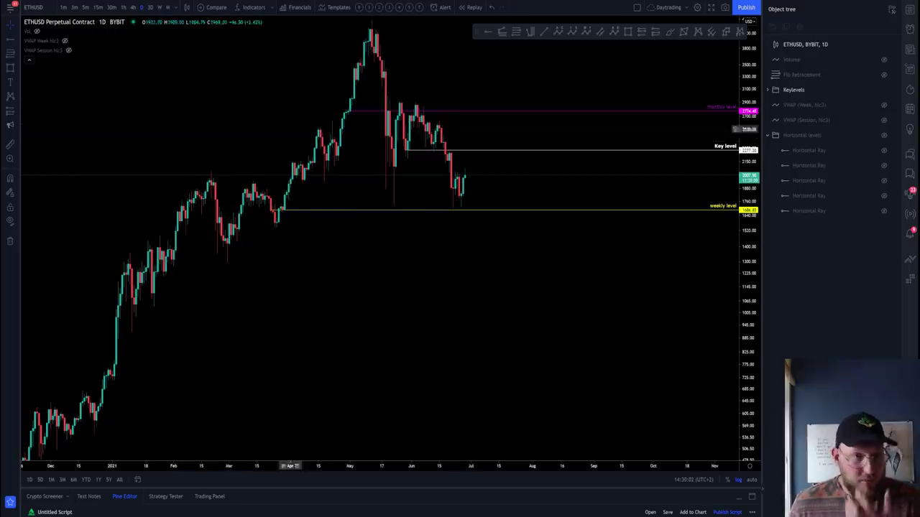
Switch the chart to the 4-hour timeframe and frame the price action from March to late June 2021.
click(133, 7)
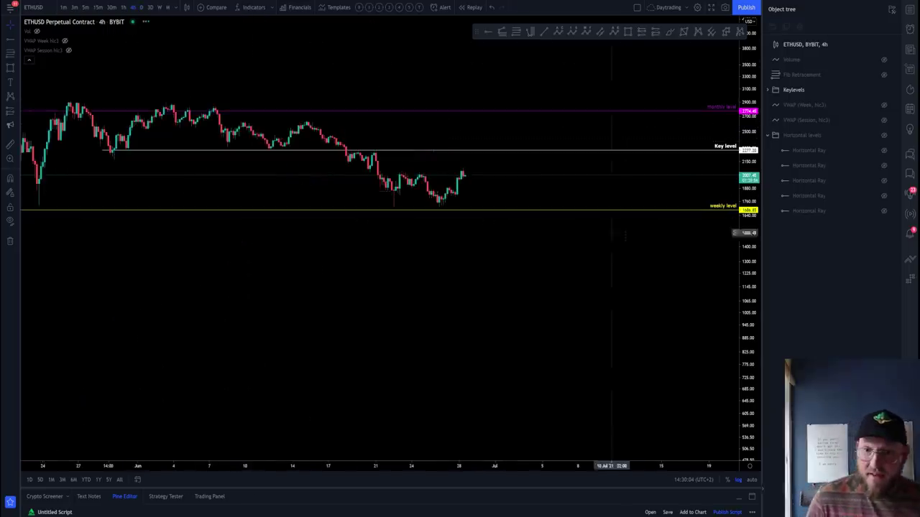
scroll(623, 260, down, 6)
scroll(471, 291, down, 3)
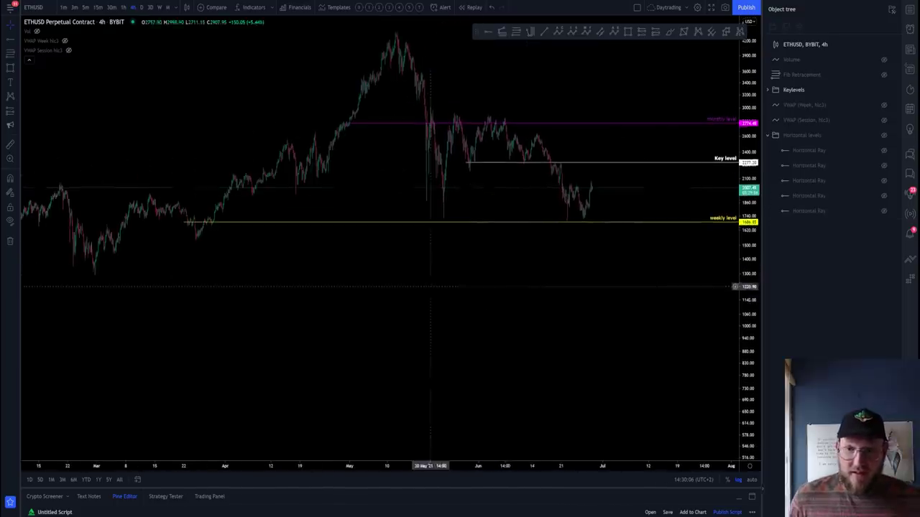
scroll(694, 253, up, 3)
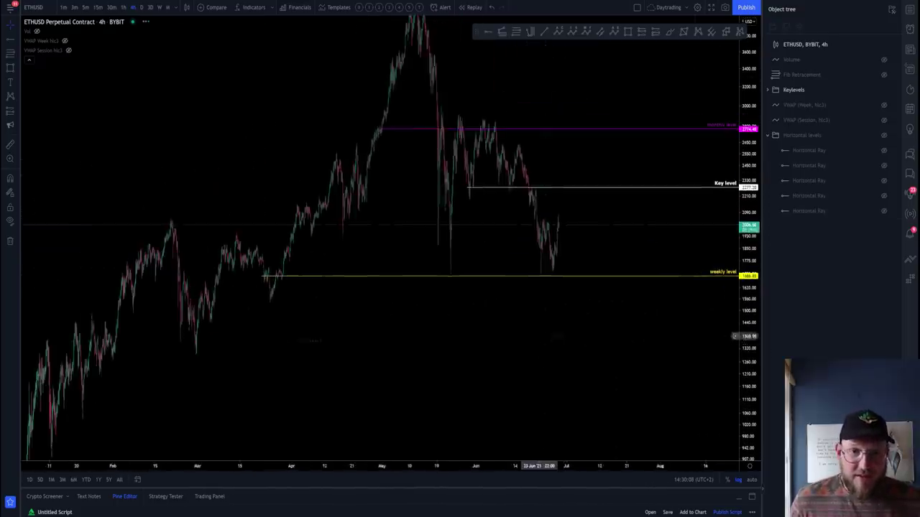
scroll(398, 228, up, 3)
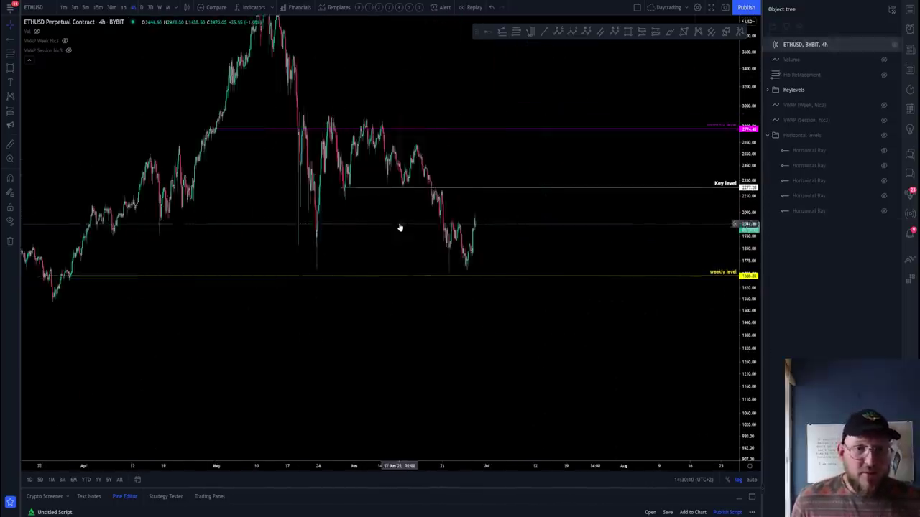
drag(374, 338, 454, 347)
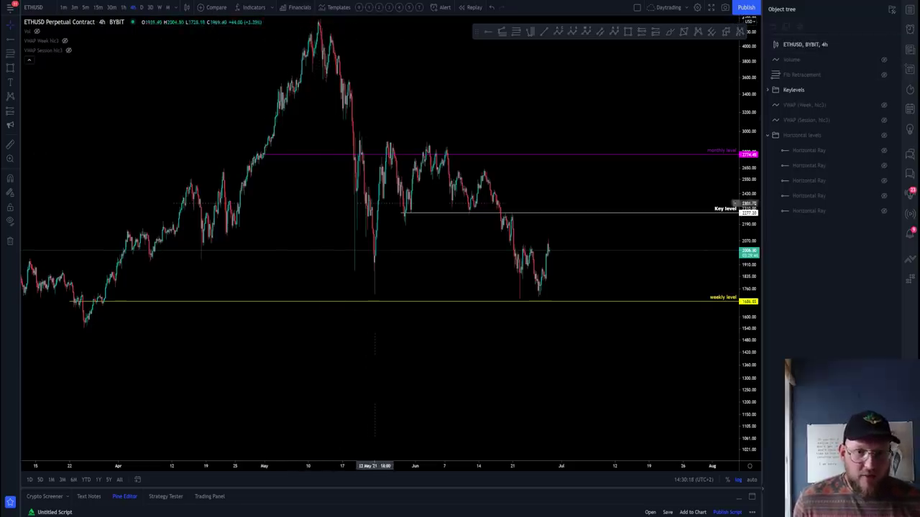
scroll(373, 293, down, 4)
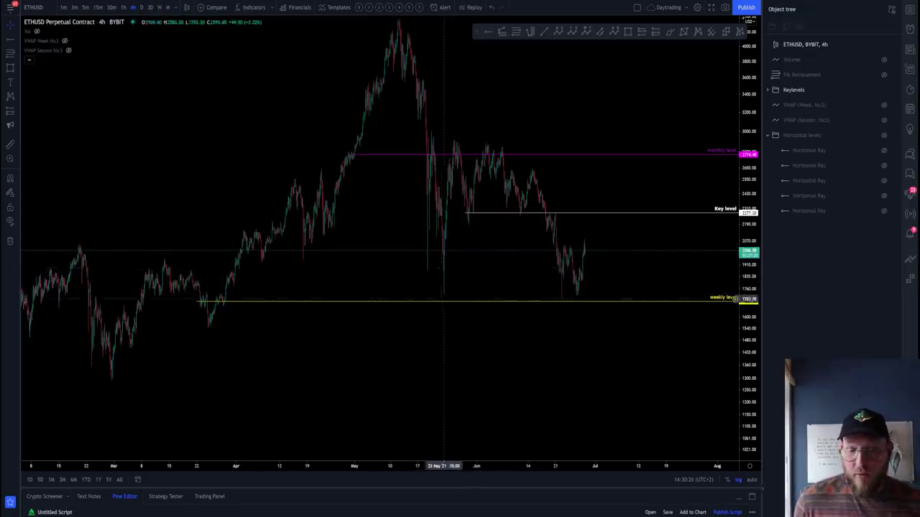
Measure the price move from just above the weekly level to just above the monthly level, and clear the measurement.
scroll(442, 276, up, 2)
shift+click(549, 293)
click(574, 147)
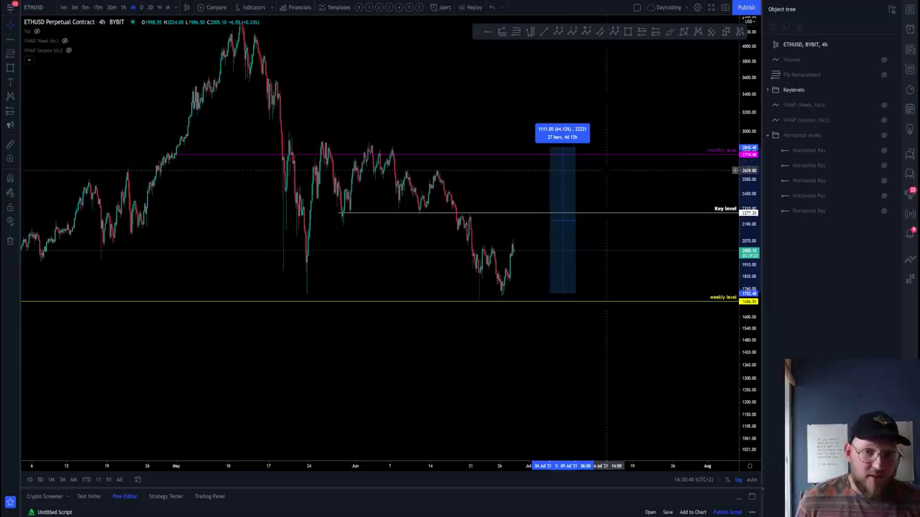
click(607, 170)
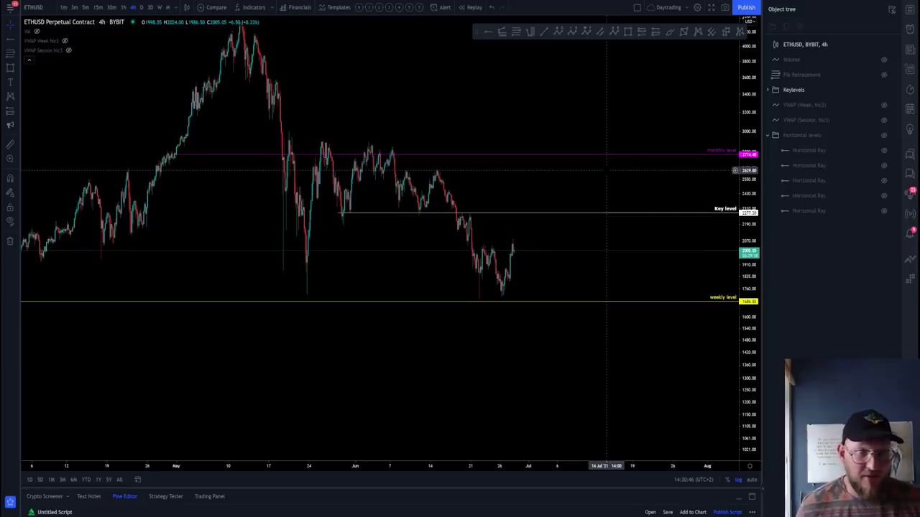
Return the chart to the daily timeframe and frame the price action from January 2021 onwards.
scroll(573, 205, down, 3)
drag(379, 348, 431, 286)
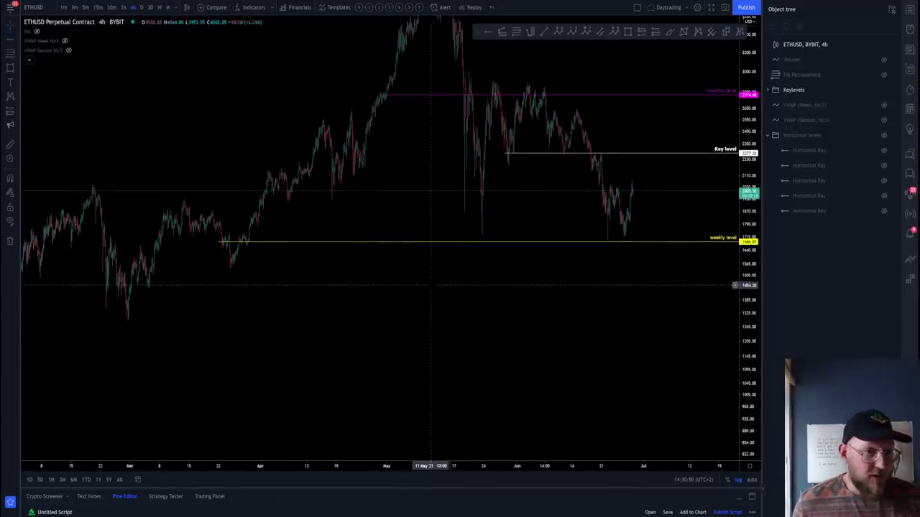
scroll(414, 295, down, 2)
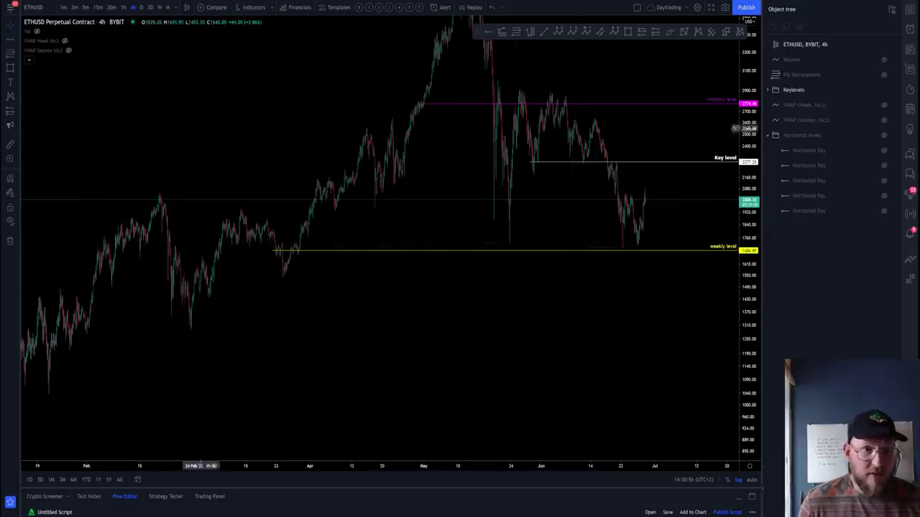
click(143, 8)
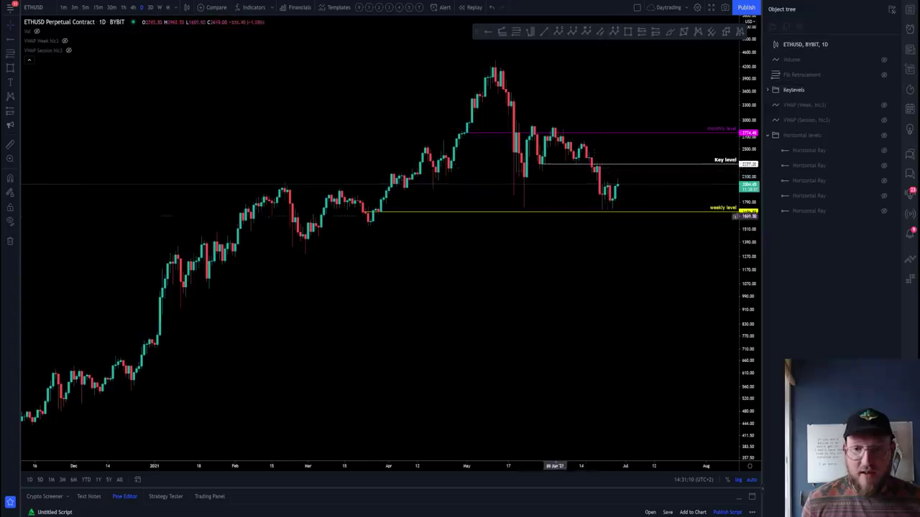
scroll(600, 187, up, 2)
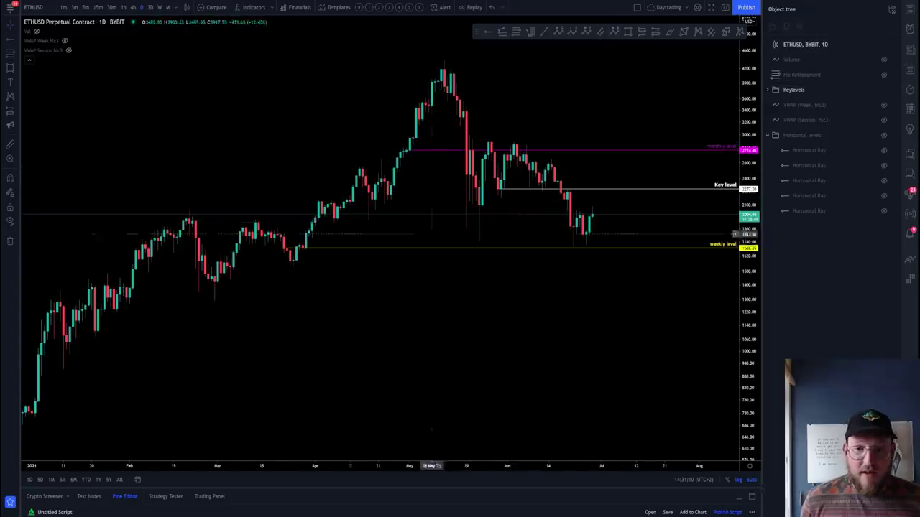
Brush a W-shaped stroke over the late-June 2021 double bottom above the weekly level, and delete it.
click(669, 32)
mouse_move(571, 235)
mouse_down()
mouse_move(573, 247)
mouse_move(577, 219)
mouse_move(600, 205)
mouse_up()
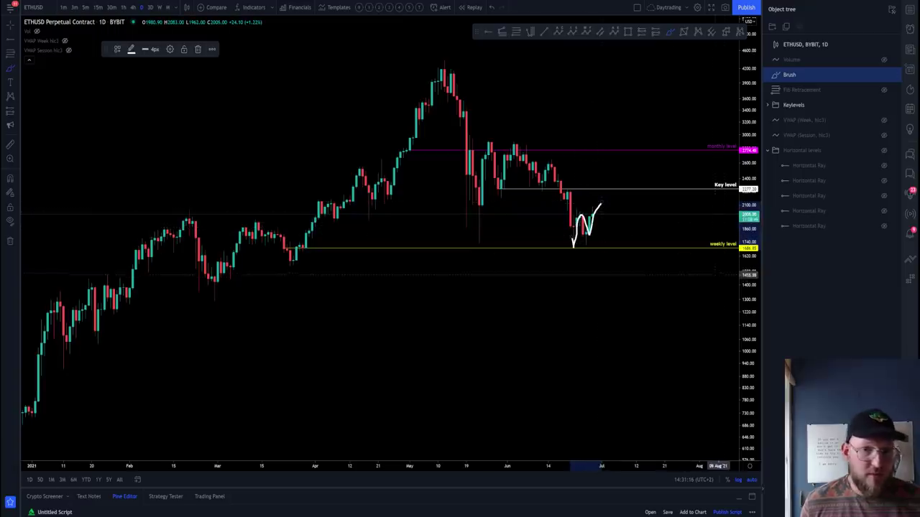
key(Delete)
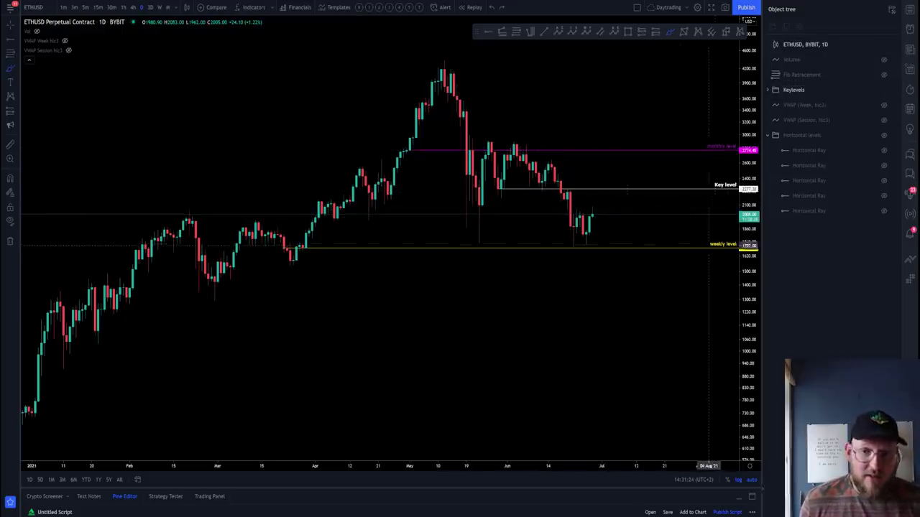
Switch the chart to the 4-hour timeframe and frame the price action from 21 May 2021 onwards.
click(134, 7)
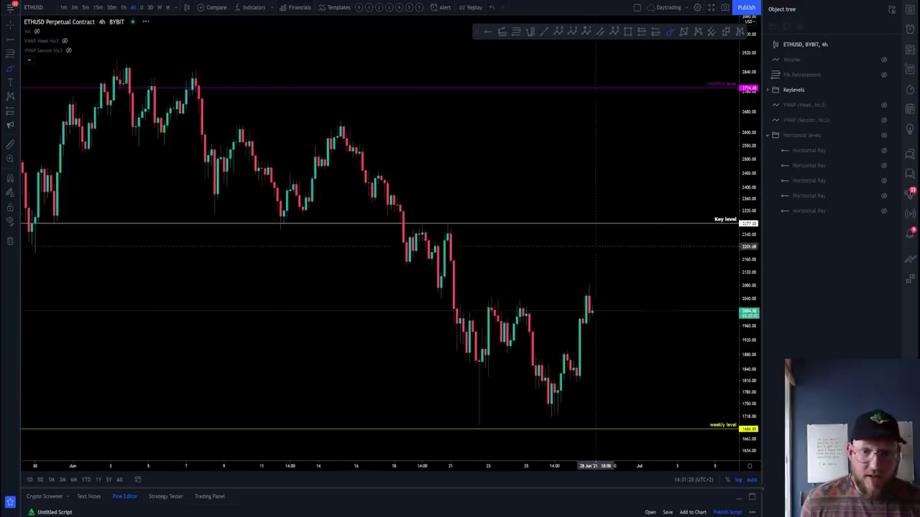
scroll(593, 241, down, 1)
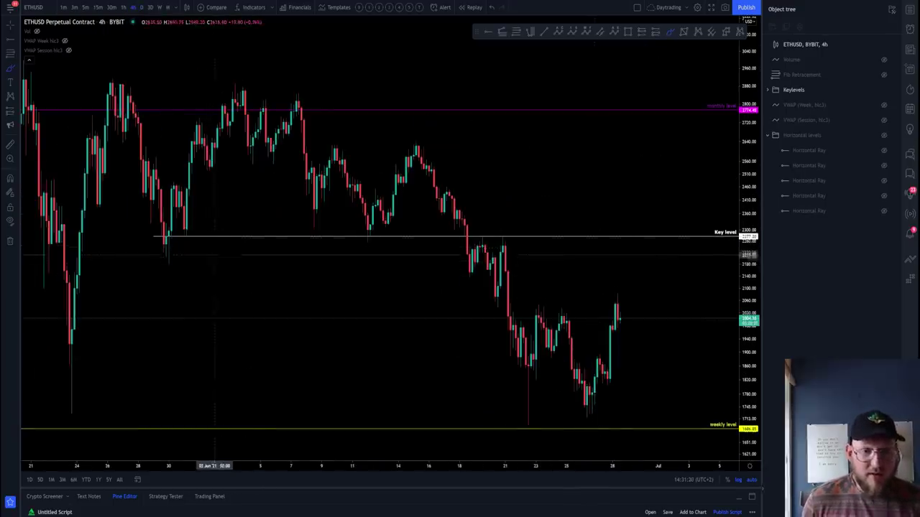
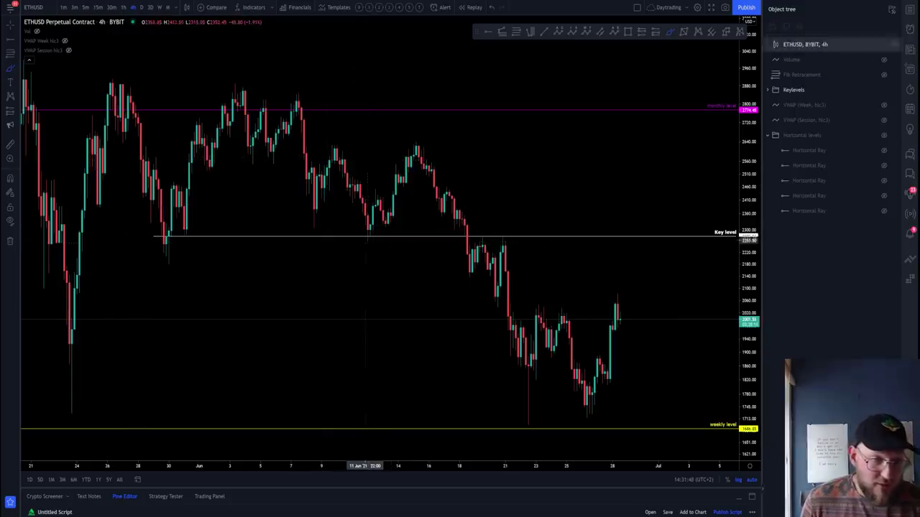
Brush marks where price touches the key level around 12 June and 20 June 2021, and delete them.
drag(366, 241, 367, 239)
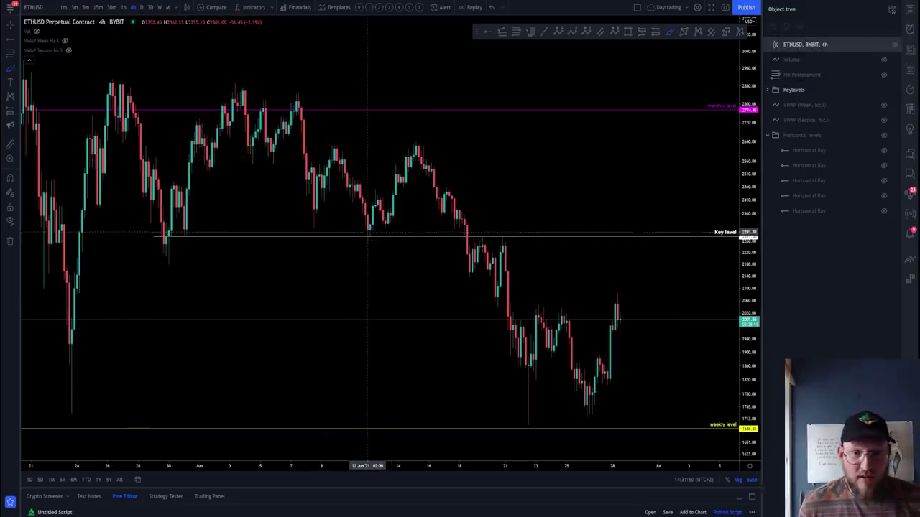
drag(523, 235, 478, 235)
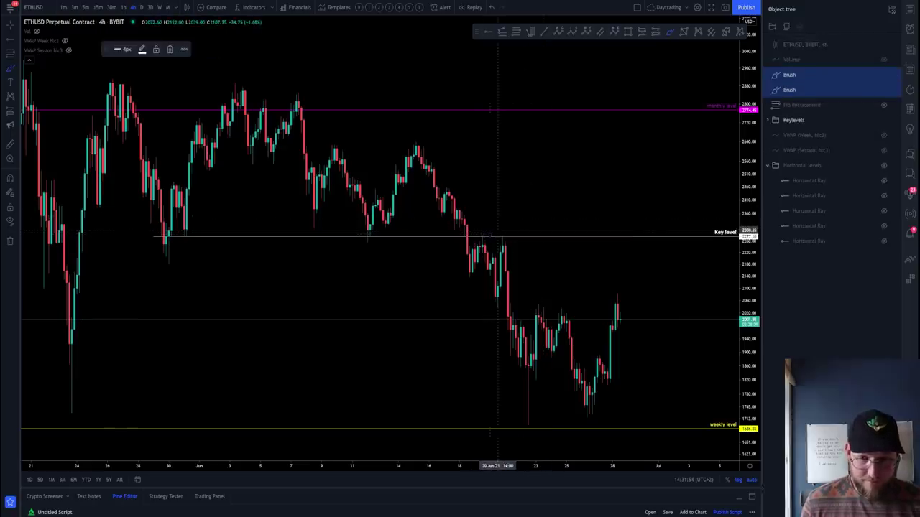
key(Delete)
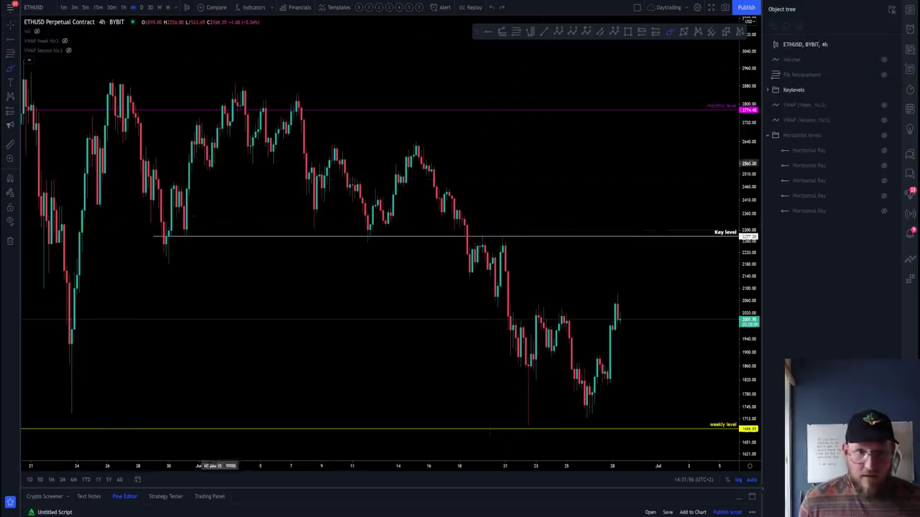
Measure a price and time range upward from the key level, starting at 19 June 2021.
shift+click(475, 235)
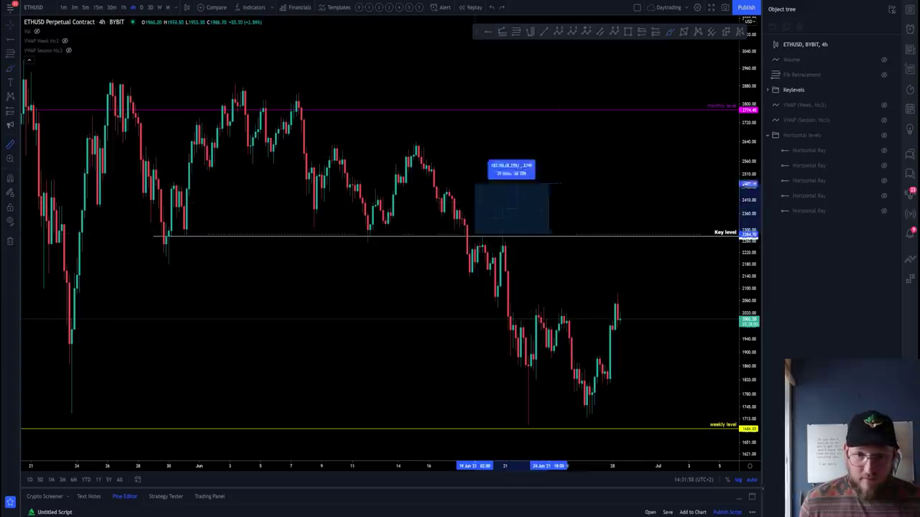
click(562, 145)
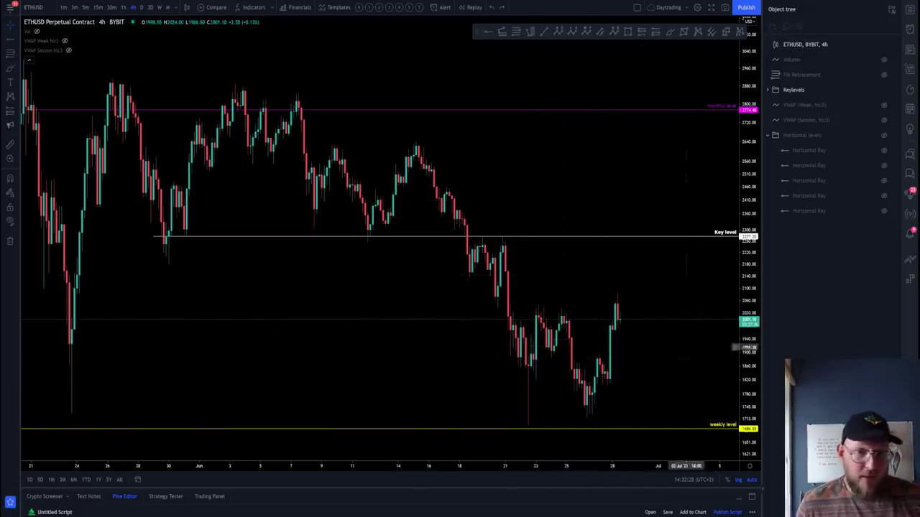
Draw a rectangle spanning the range between the key and weekly levels from 31 May to 30 June 2021, and delete it.
click(627, 32)
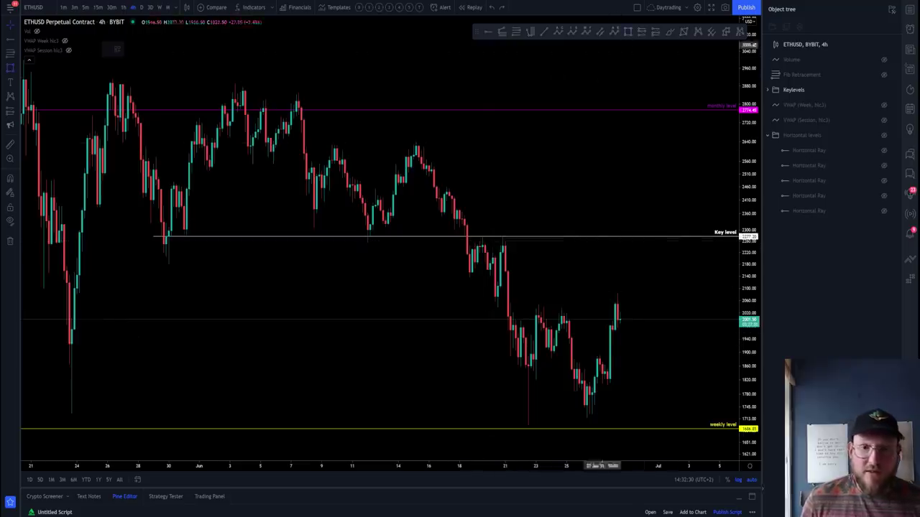
click(196, 247)
click(653, 426)
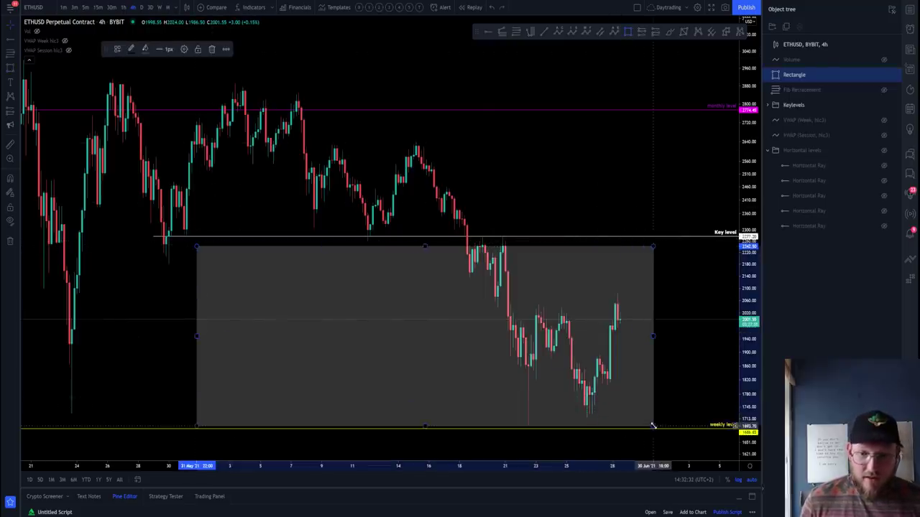
click(211, 49)
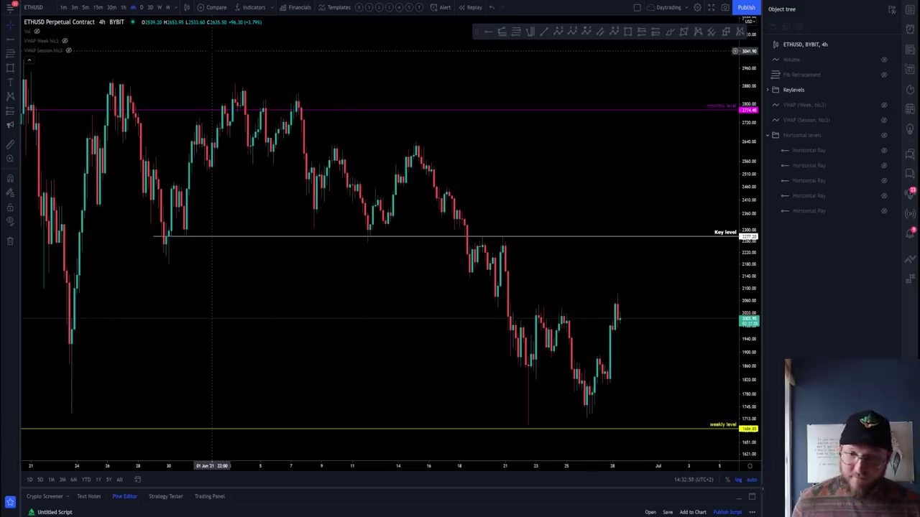
Brush a circle around the wick low of about 22 June 2021, just above the weekly level.
scroll(212, 51, down, 2)
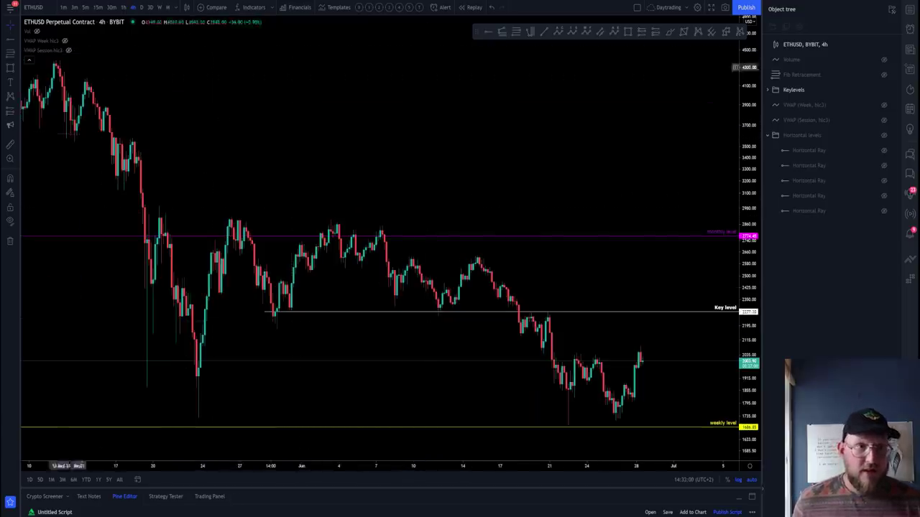
scroll(394, 180, up, 4)
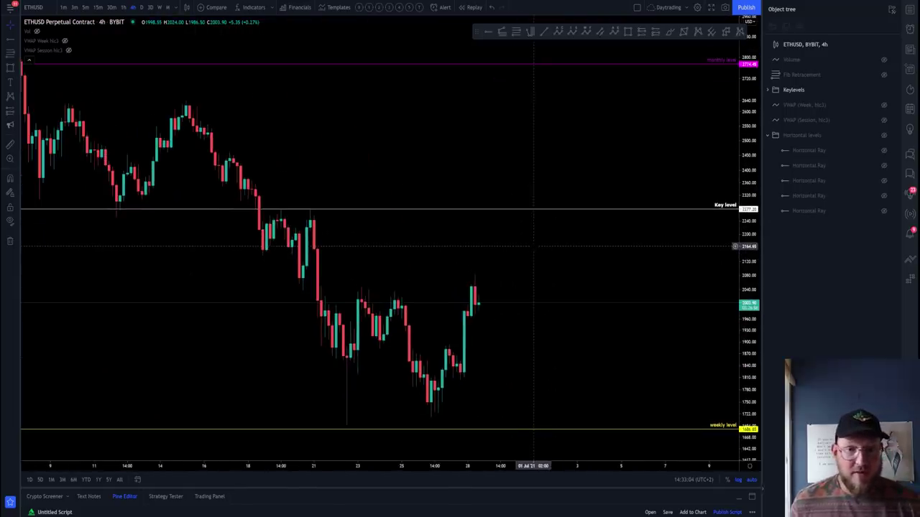
scroll(603, 288, down, 1)
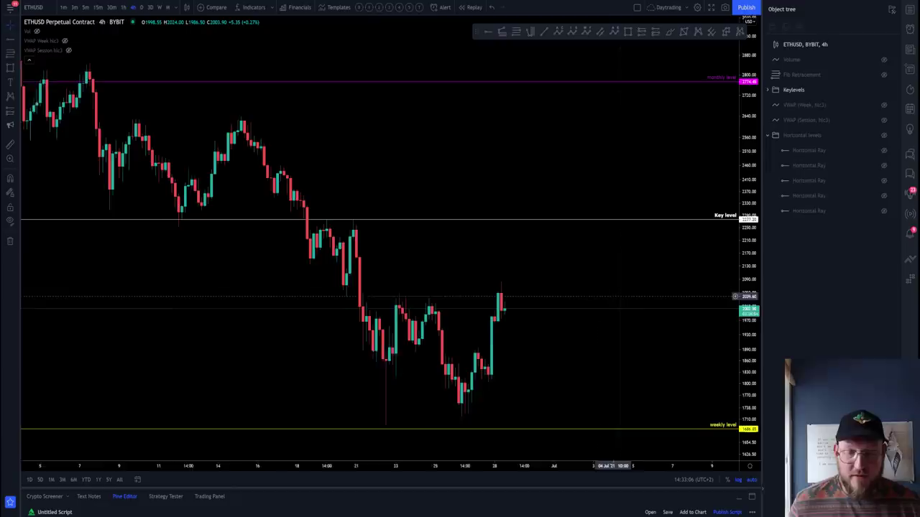
drag(620, 296, 573, 291)
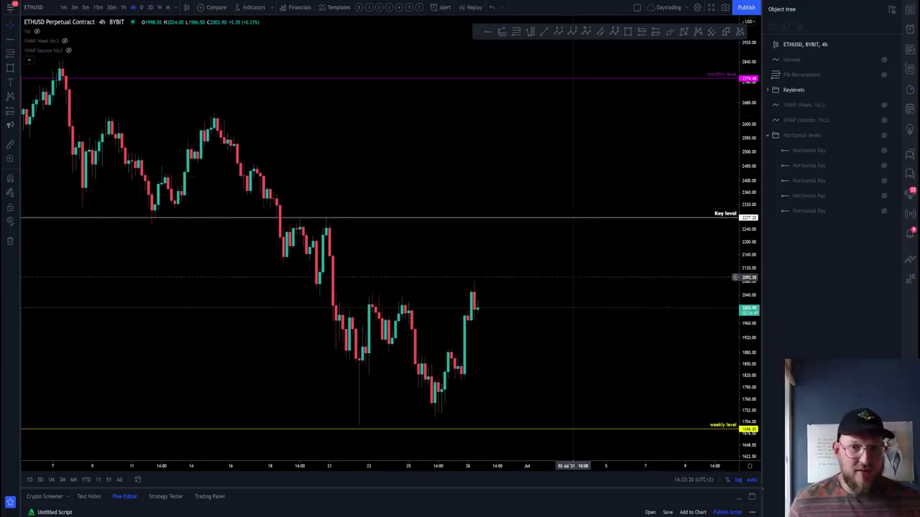
click(669, 33)
mouse_move(359, 417)
mouse_down()
mouse_move(371, 422)
mouse_move(360, 415)
mouse_up()
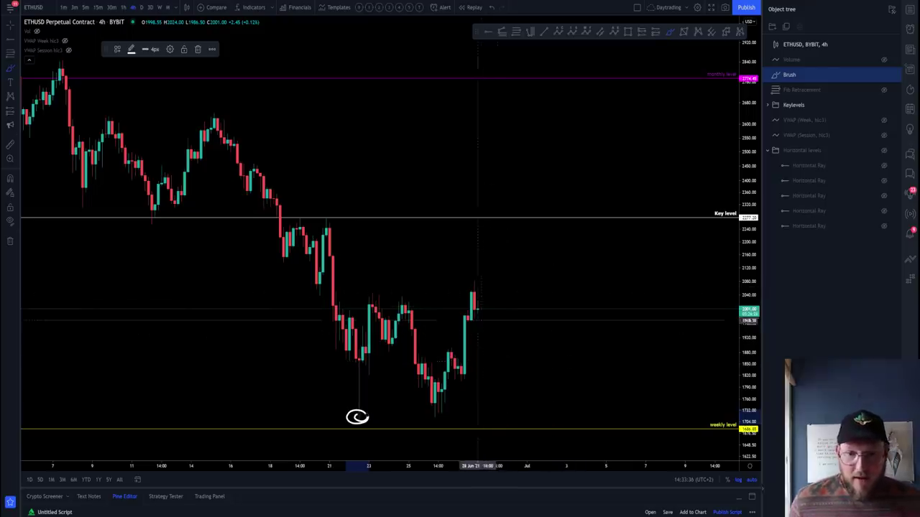
Brush a wave along the price swings from 22 June into July and a box between the key and weekly levels, and undo both.
mouse_move(362, 361)
mouse_down()
mouse_move(385, 301)
mouse_move(440, 374)
mouse_move(501, 301)
mouse_move(524, 323)
mouse_move(558, 313)
mouse_up()
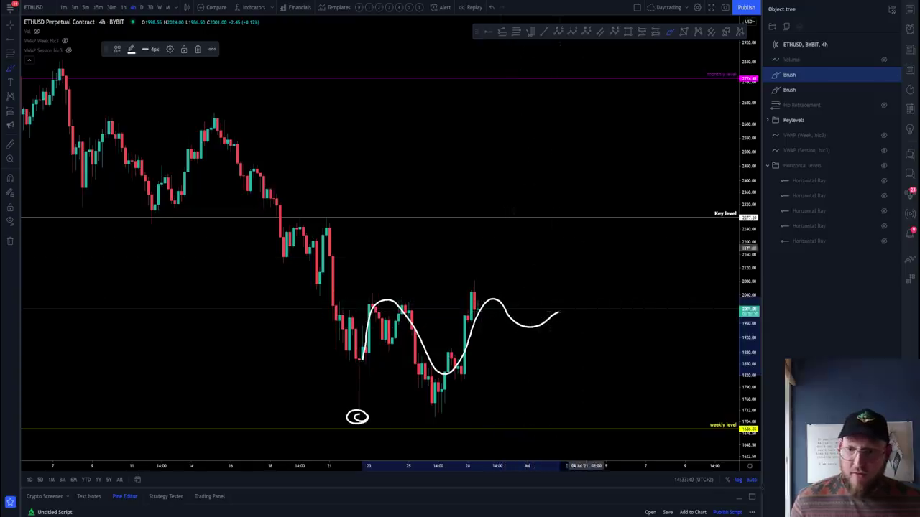
mouse_move(579, 219)
mouse_down()
mouse_move(603, 417)
mouse_move(678, 260)
mouse_move(572, 219)
mouse_up()
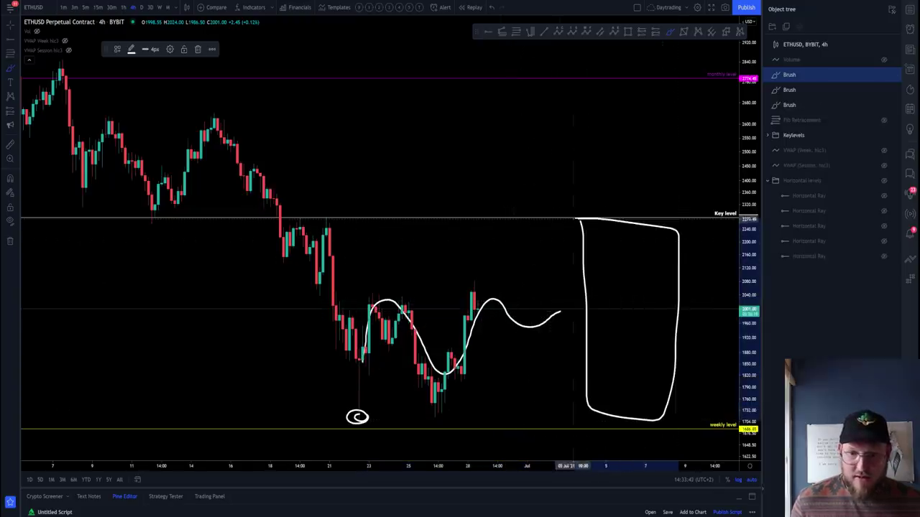
key(ctrl+z)
key(ctrl+z)
Brush a rising path from the current price to the key level and a stroke from 20 June 2021 into July, deleting each.
mouse_move(478, 310)
mouse_down()
mouse_move(538, 289)
mouse_move(595, 248)
mouse_move(605, 224)
mouse_up()
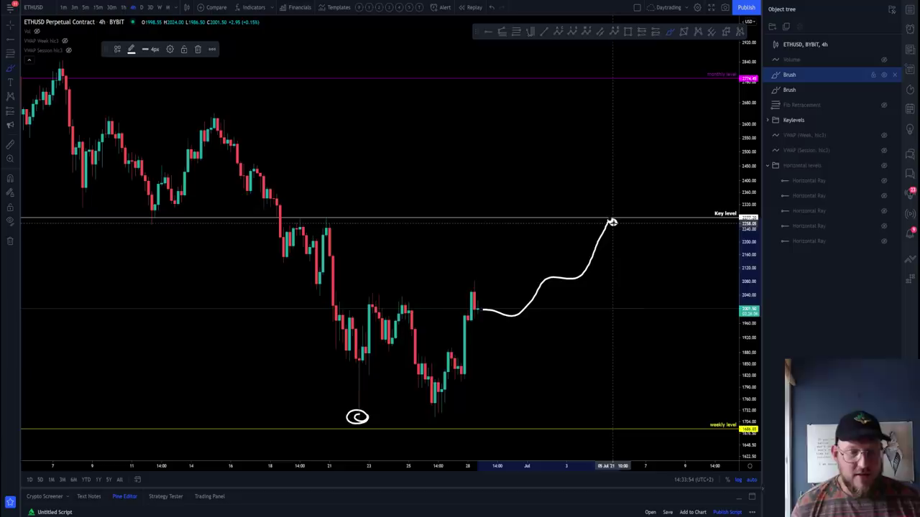
key(Delete)
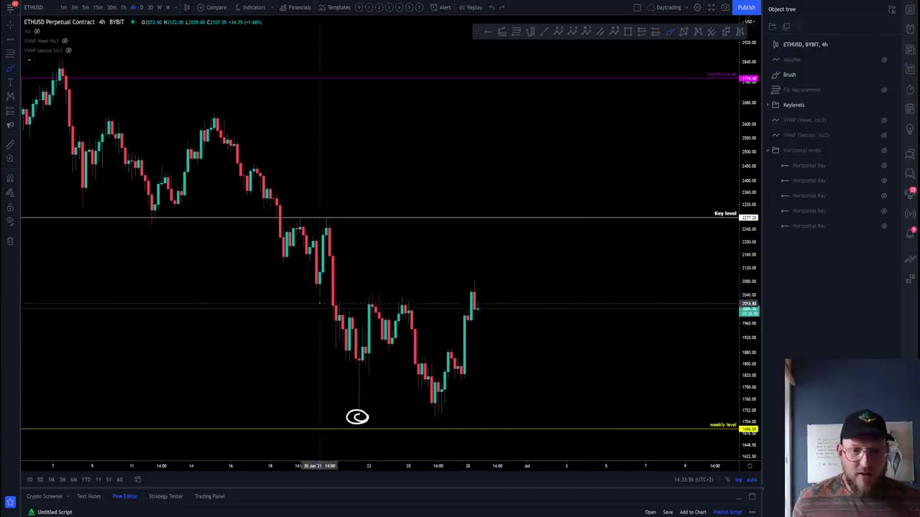
drag(322, 303, 633, 309)
key(Delete)
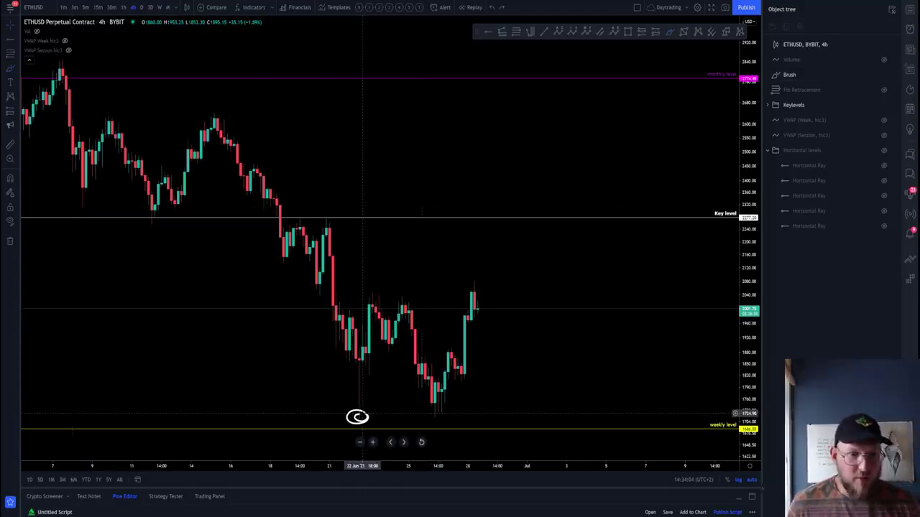
Delete the brush circle at the 22 June low, and brush and delete a circle beside the current price.
click(789, 75)
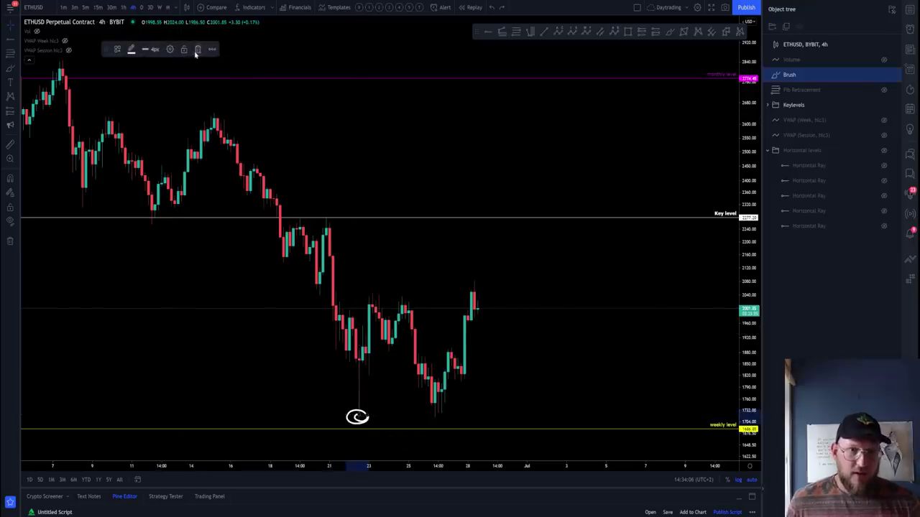
click(197, 50)
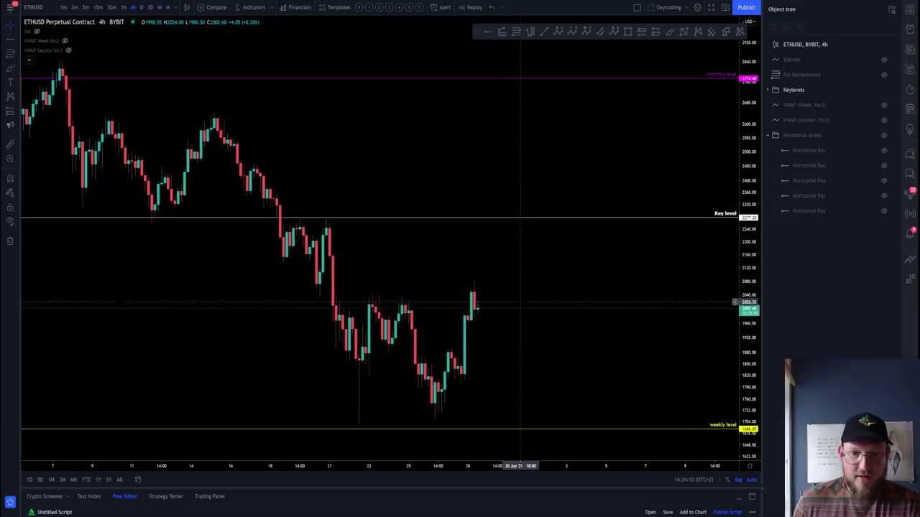
click(668, 31)
drag(483, 305, 510, 305)
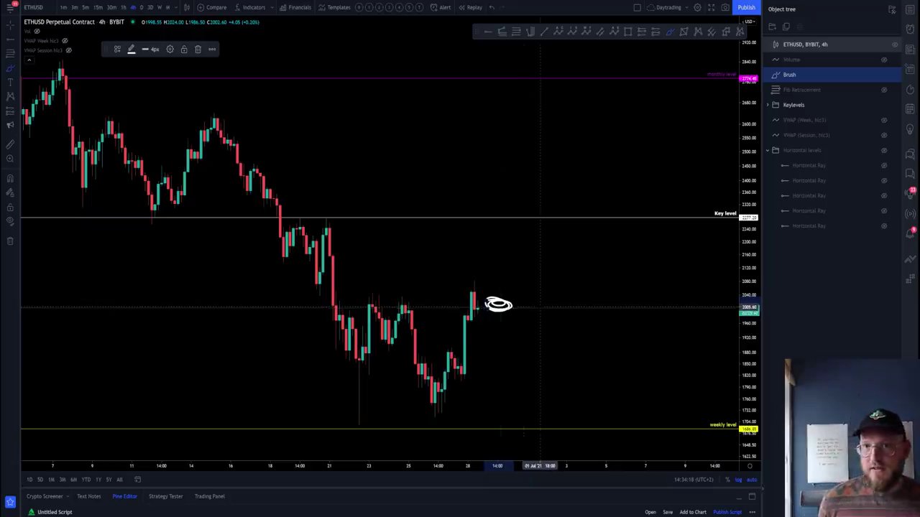
key(Delete)
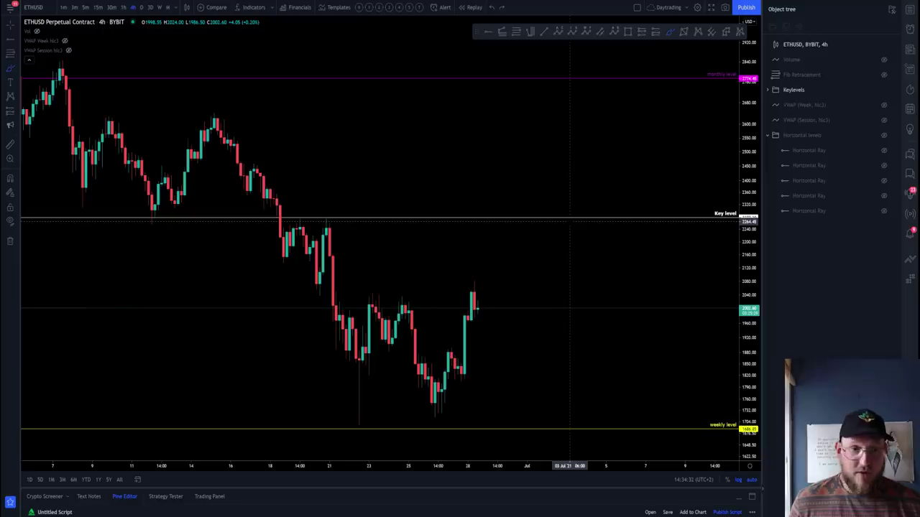
Brush two projected paths from the current price, one up to the key level and one down through the weekly level, and undo both.
mouse_move(487, 309)
mouse_down()
mouse_move(517, 303)
mouse_move(556, 219)
mouse_move(573, 222)
mouse_up()
mouse_move(490, 309)
mouse_down()
mouse_move(589, 438)
mouse_move(591, 456)
mouse_up()
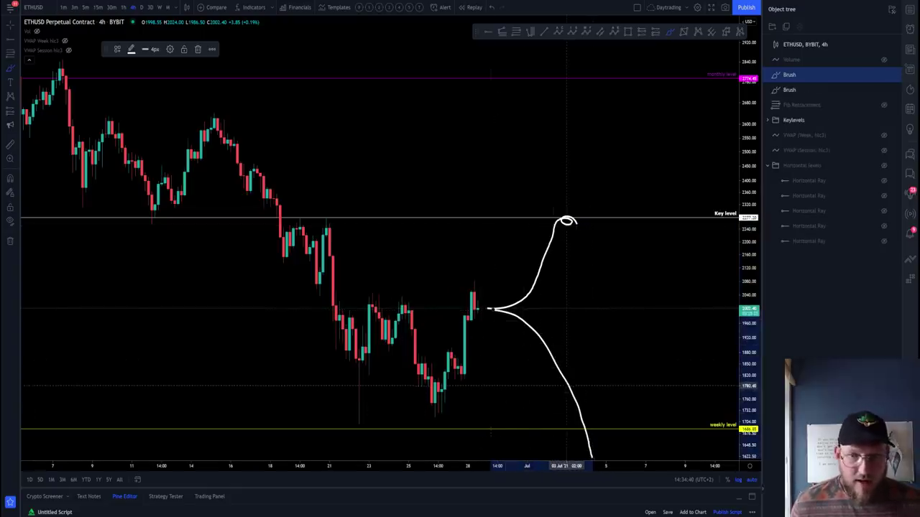
key(ctrl+z)
key(ctrl+z)
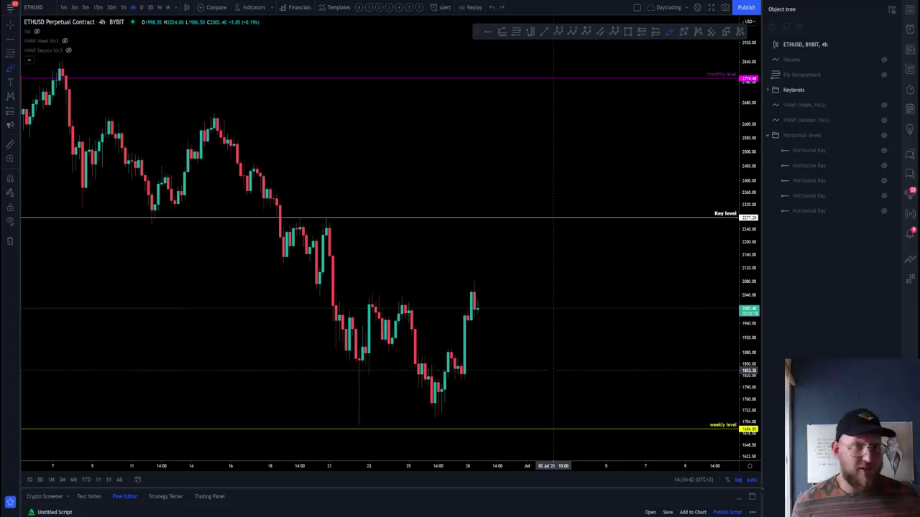